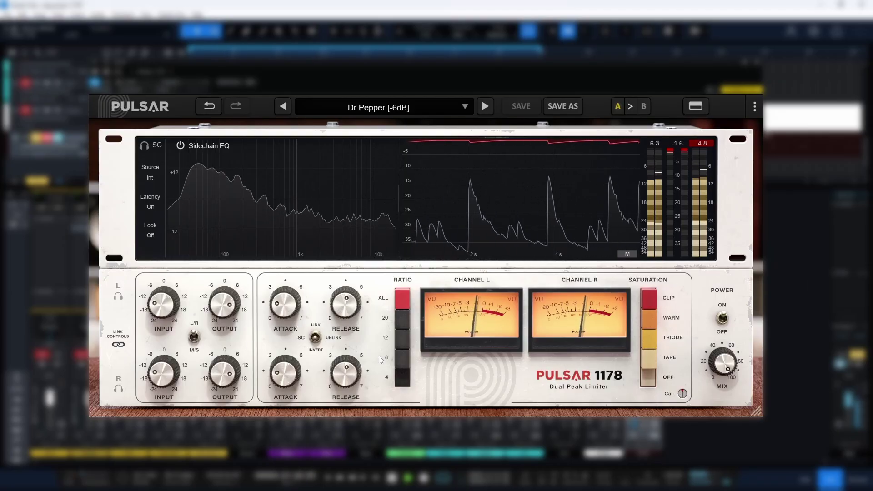
Raise the linked input gain to about +0.96 dB and set the output gain to about +4.80 dB.
left_click_drag(286, 309, 292, 276)
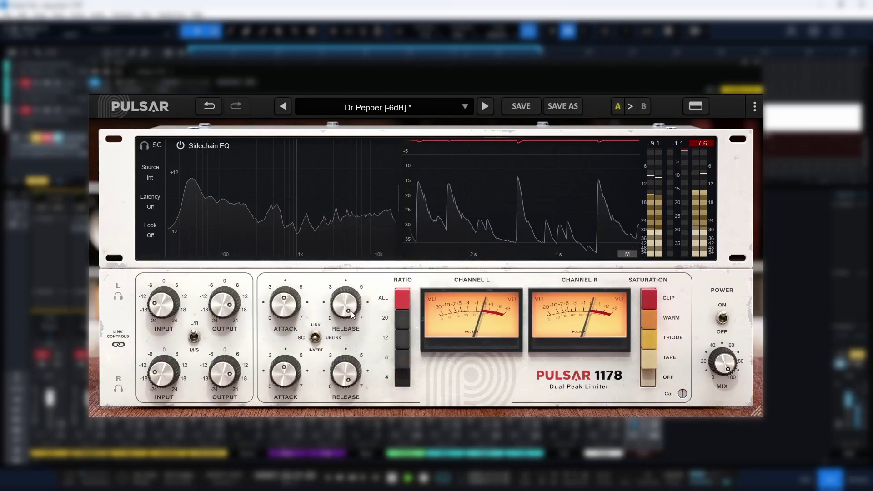
mouse_move(169, 308)
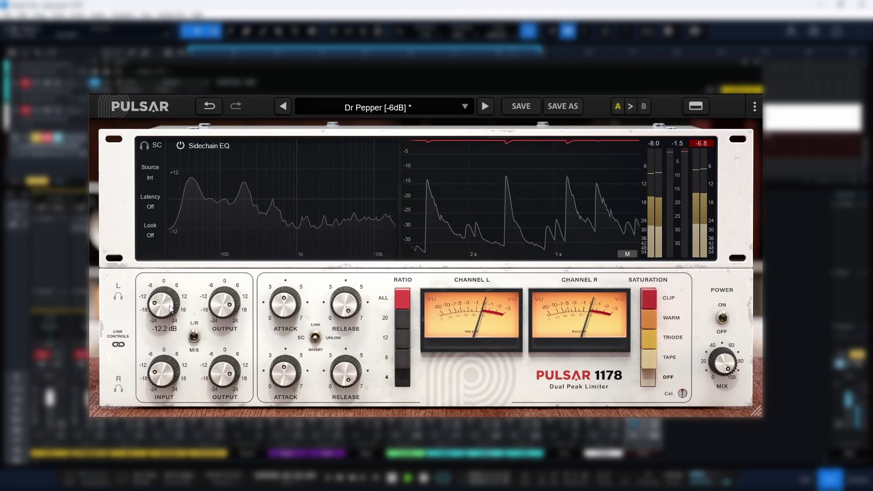
left_click_drag(176, 291, 187, 271)
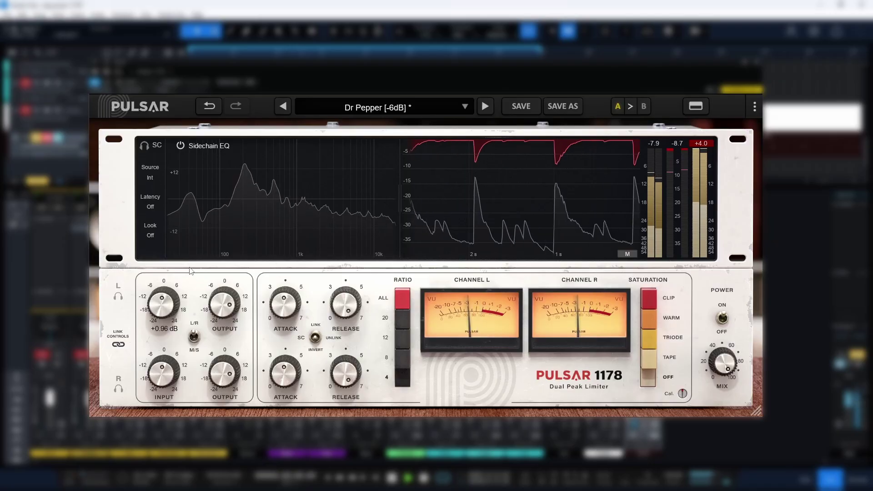
mouse_move(222, 304)
left_click_drag(222, 303, 230, 329)
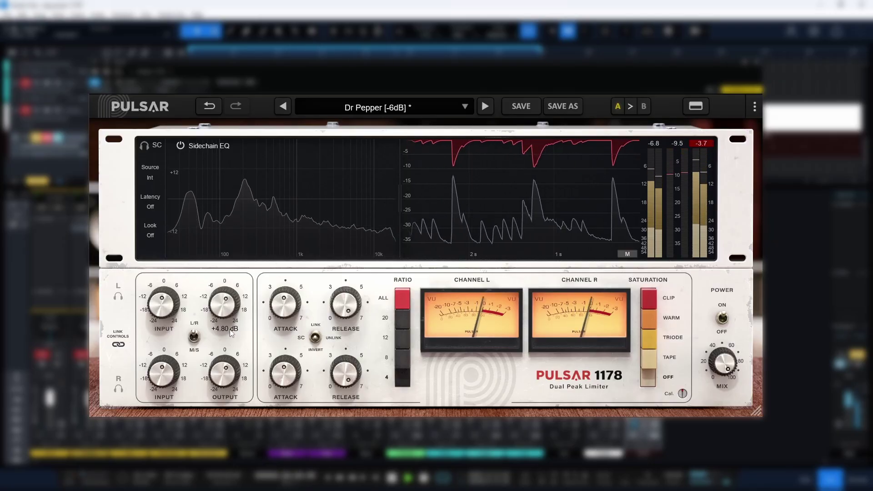
Fine-tune the gain staging, with the input at about +1.92 dB and the output at about +3.12 dB.
mouse_move(174, 316)
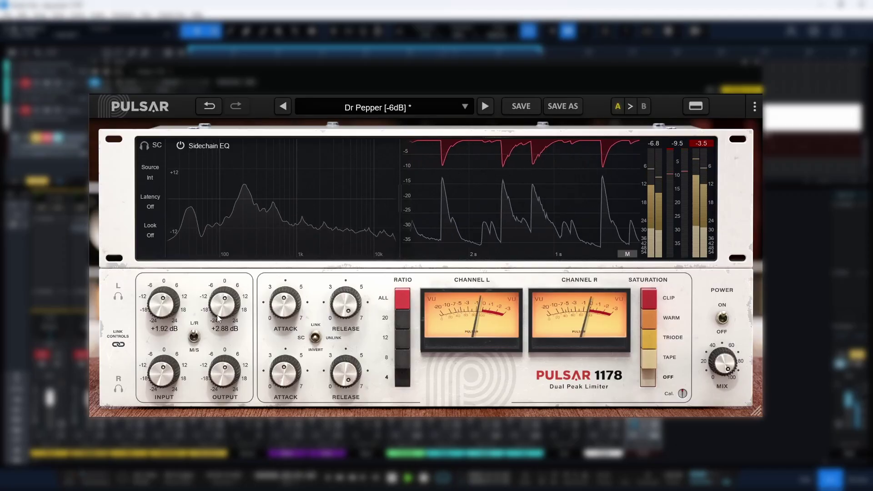
scroll(217, 315, "down", 4)
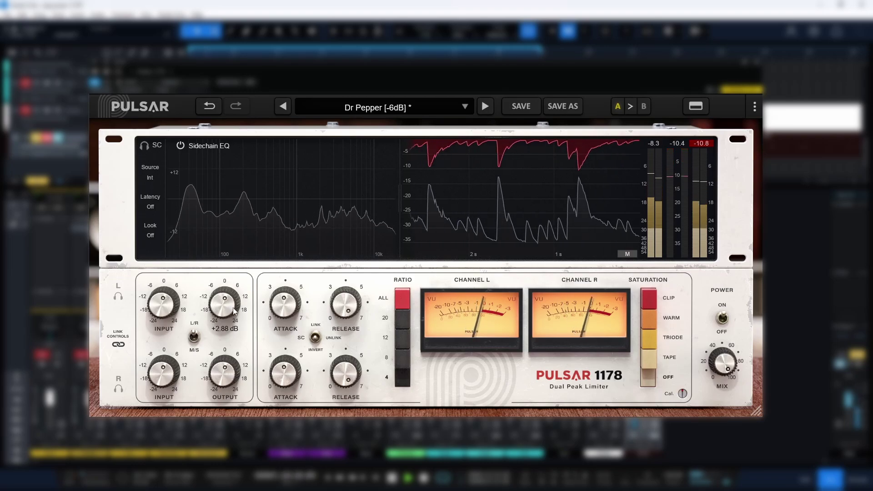
left_click_drag(228, 311, 222, 314)
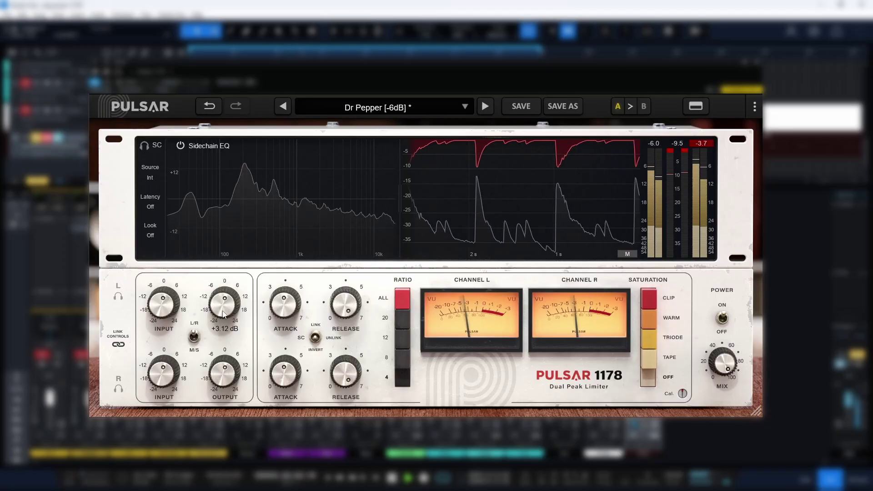
scroll(223, 313, "down", 3)
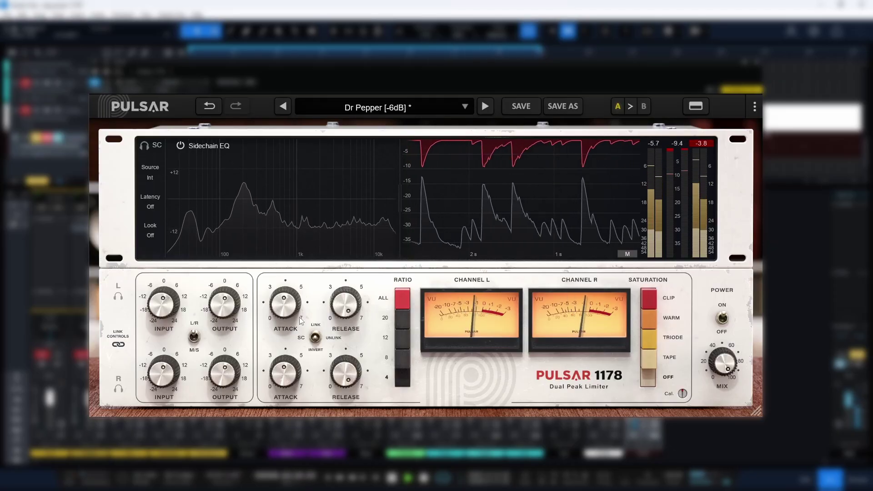
mouse_move(222, 312)
left_click_drag(220, 309, 173, 313)
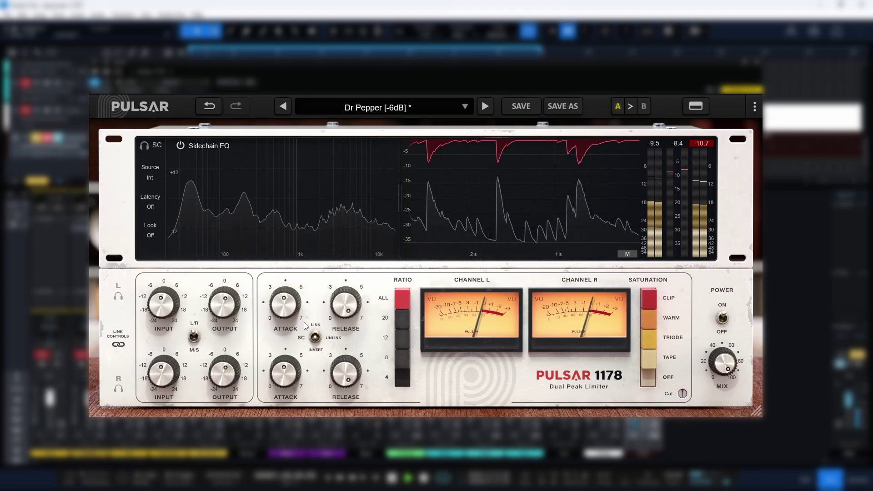
Set the attack to about 4.45, and try the release at about 4.66 before raising it toward 7.
left_click_drag(288, 313, 269, 456)
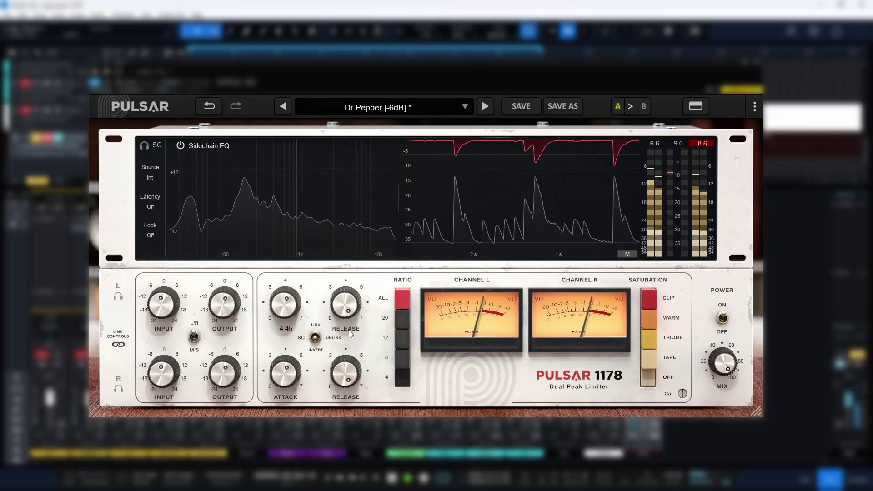
left_click_drag(361, 318, 361, 336)
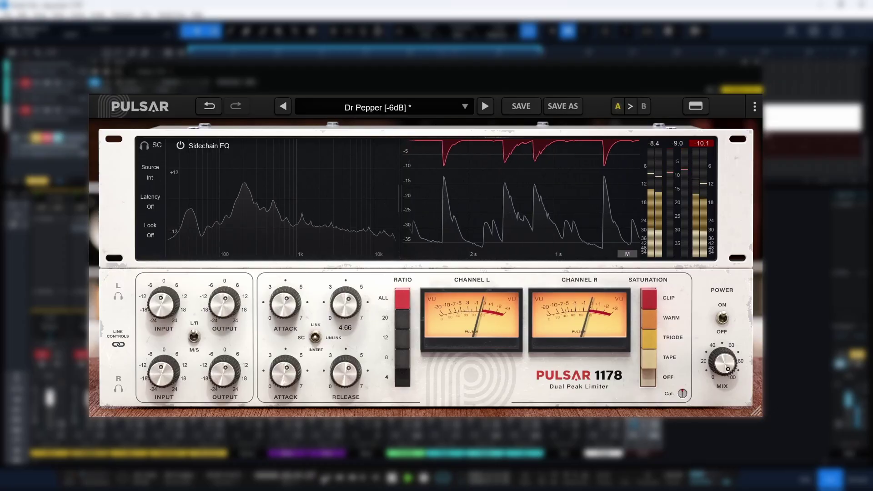
left_click_drag(343, 301, 355, 136)
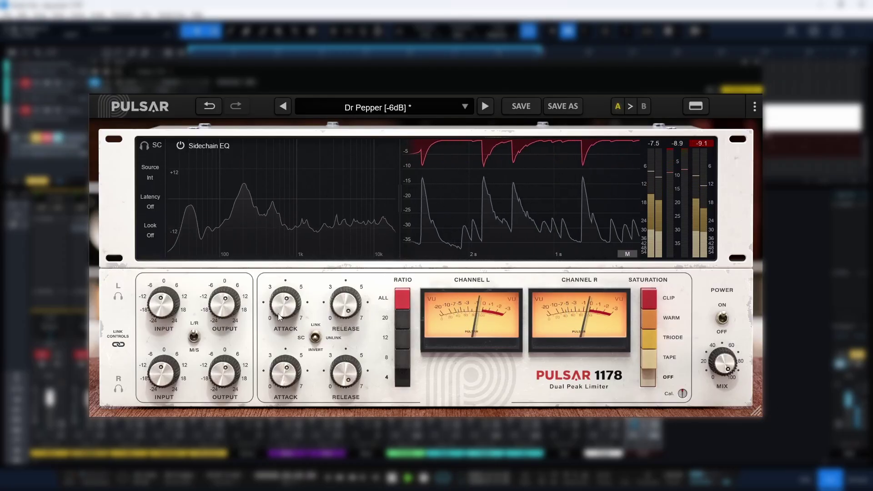
Sweep the attack between its extremes of 7.00 and 0.00, and return it to a middle setting.
mouse_move(278, 313)
left_click_drag(278, 315, 302, 245)
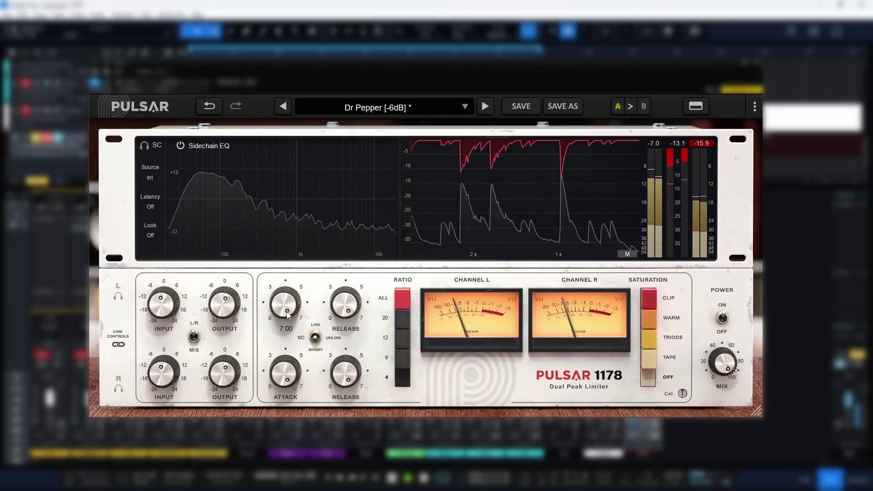
left_click_drag(287, 310, 309, 373)
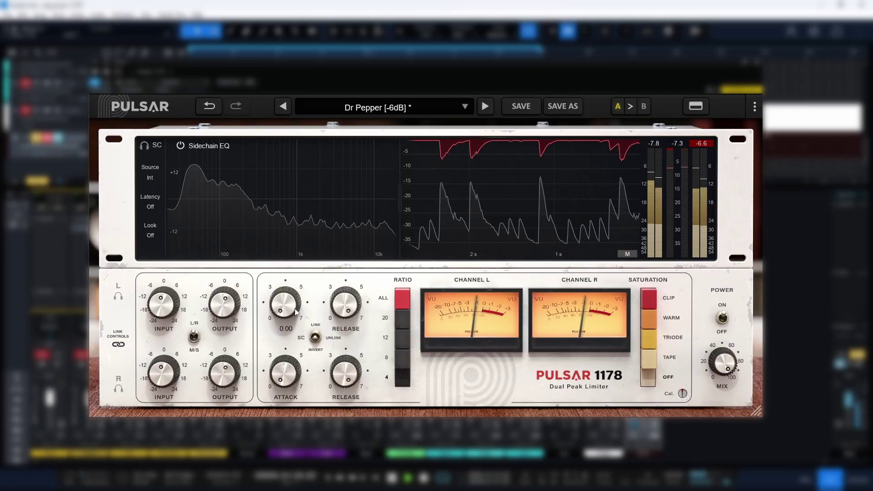
left_click_drag(294, 308, 298, 409)
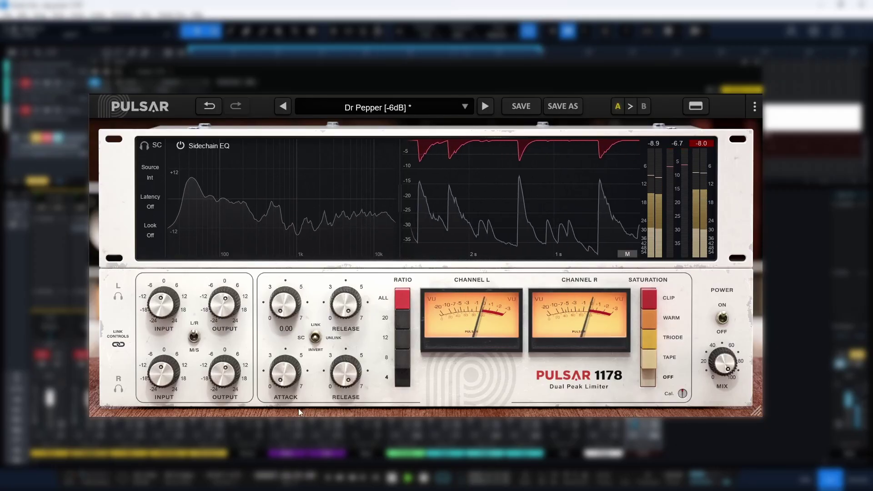
left_click_drag(310, 355, 324, 239)
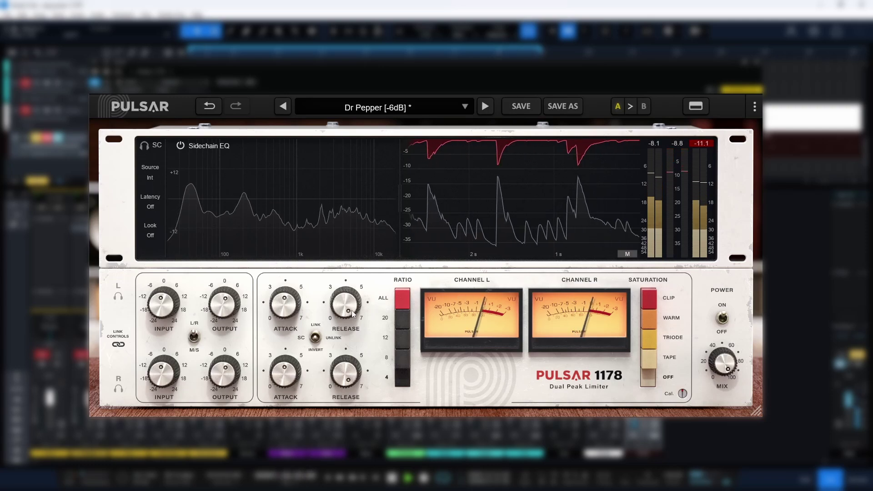
Try the slowest release setting of 0.00, and bring the release back up to a fast setting near 7.
mouse_move(363, 320)
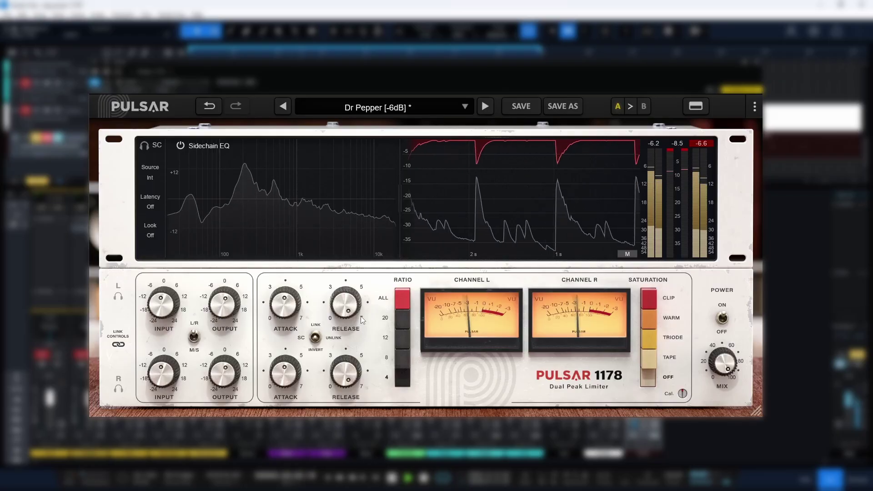
left_click_drag(348, 321, 348, 364)
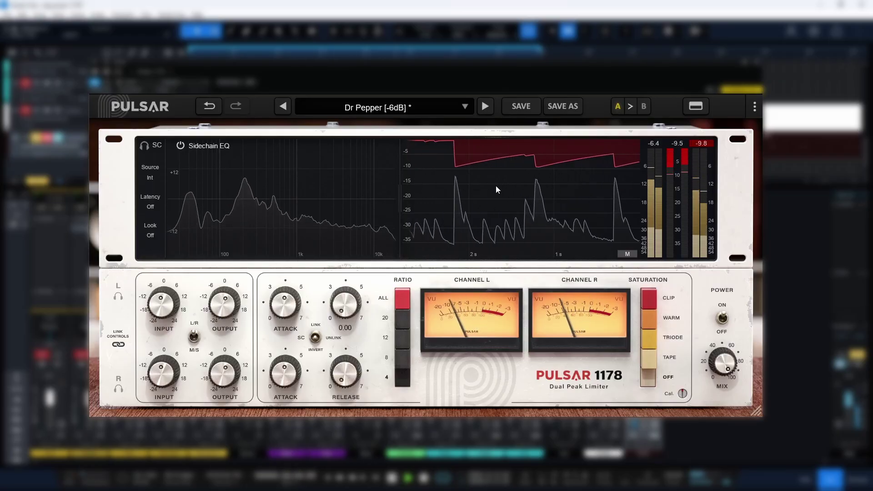
left_click_drag(346, 303, 390, 163)
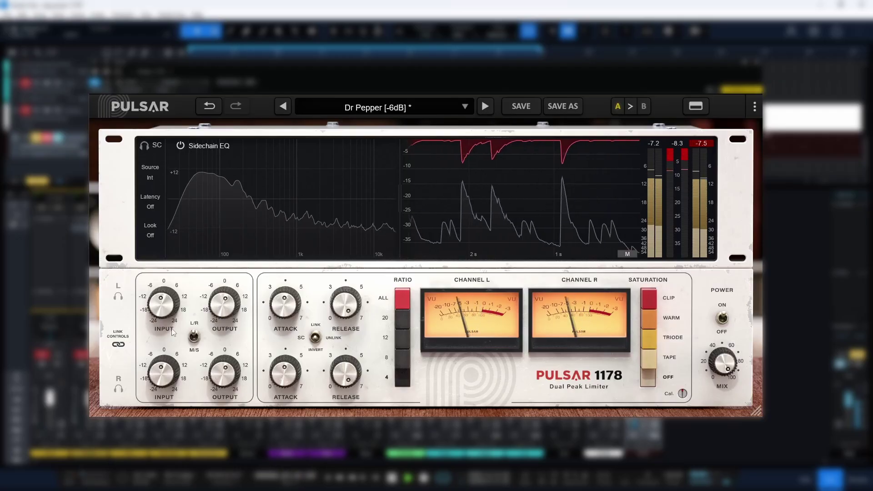
Try driving the input gain harder, and settle on about +0.72 dB input with the output at about +2.40 dB.
mouse_move(162, 322)
left_click_drag(161, 321, 173, 290)
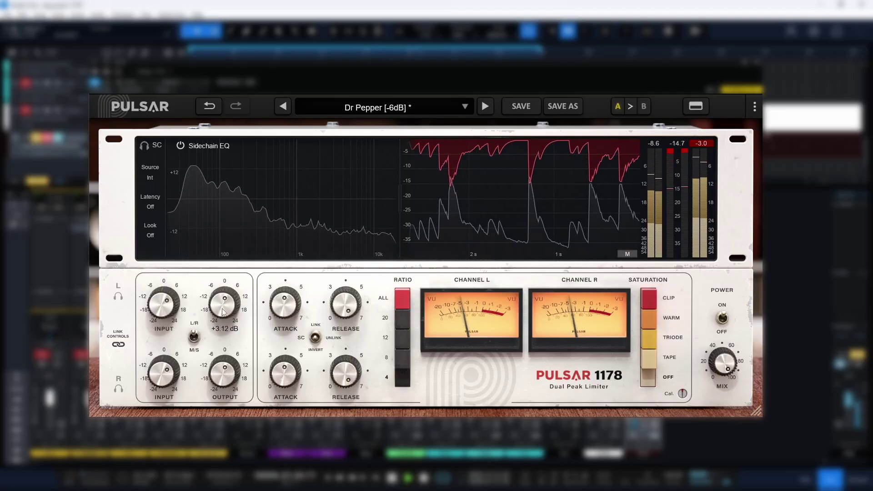
mouse_move(223, 313)
left_click_drag(286, 304, 286, 286)
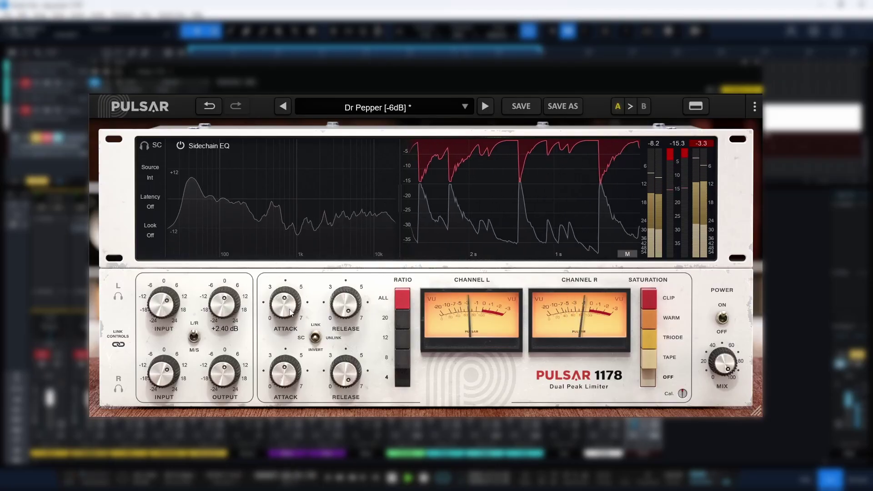
mouse_move(169, 303)
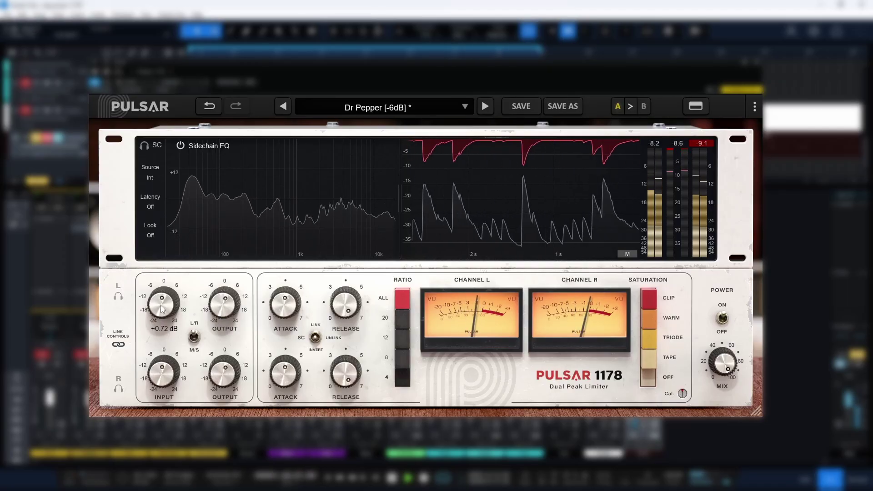
Audition the compression ratios 8, 12, 20 and 4, ending with the ALL ratio mode.
left_click(403, 363)
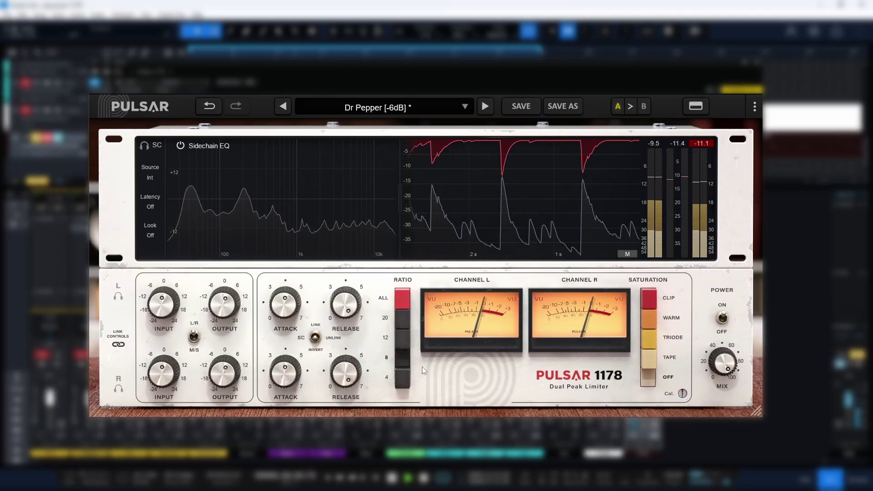
left_click(407, 344)
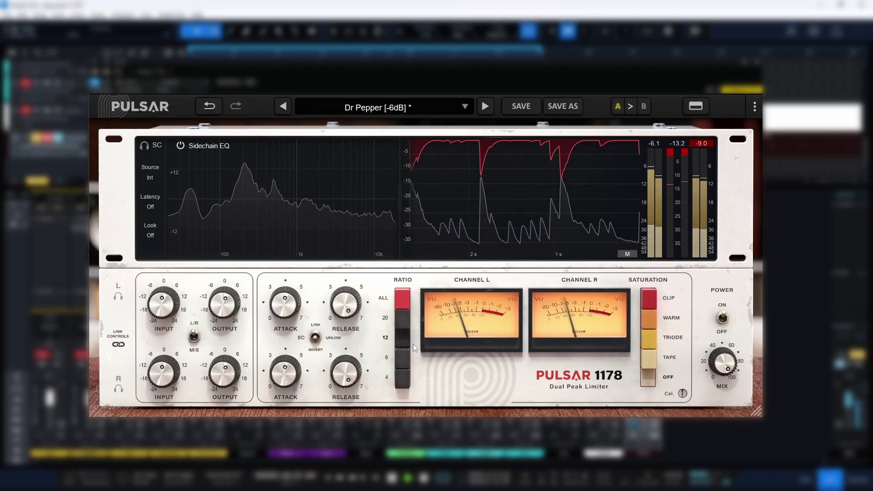
left_click(400, 321)
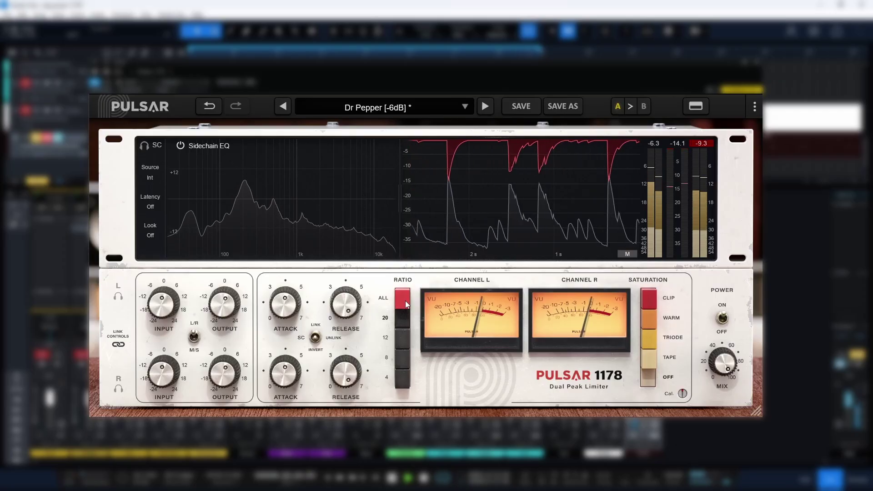
left_click(404, 341)
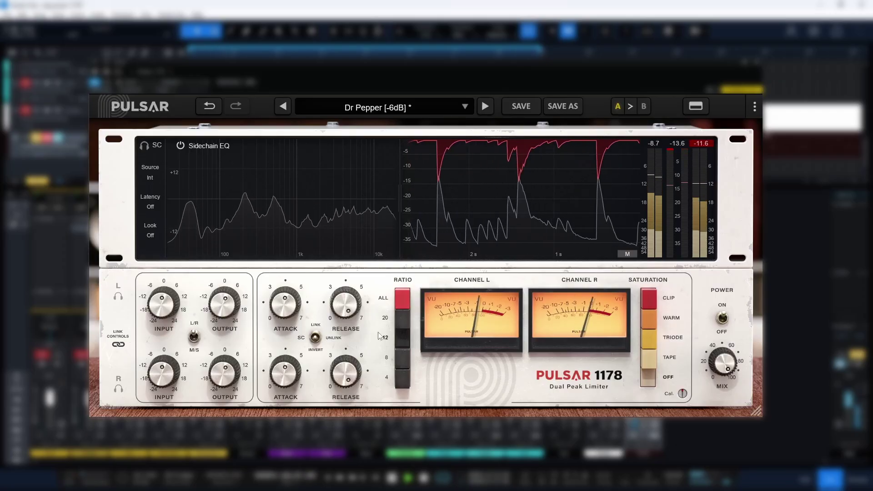
left_click(403, 362)
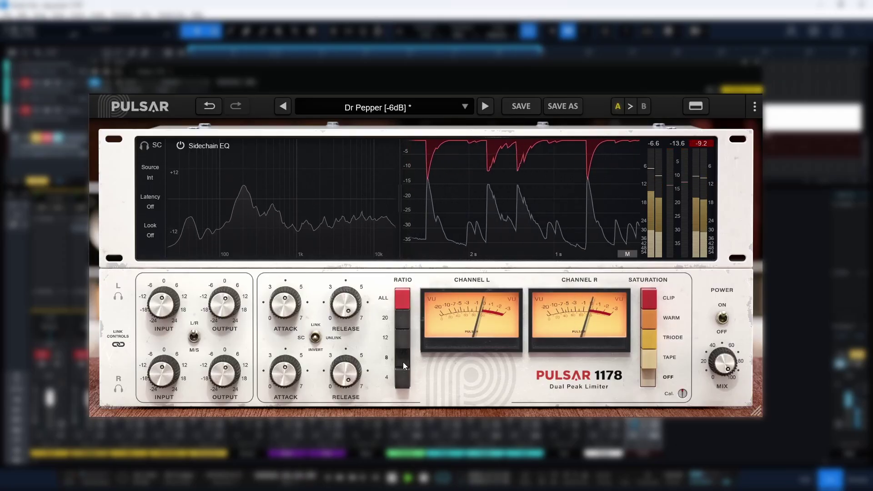
left_click(405, 375)
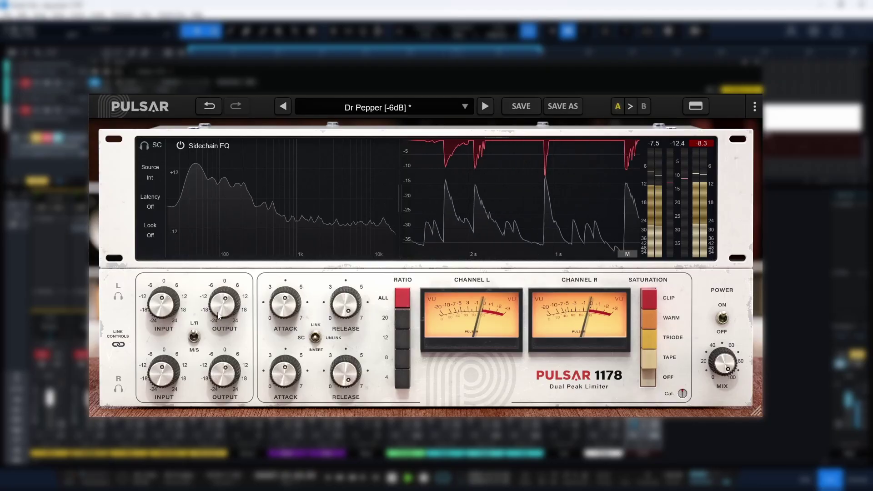
Drive the ALL ratio mode harder with the input at about +7.44 dB and the output at about +4.08 dB.
left_click_drag(289, 304, 296, 255)
left_click_drag(149, 312, 236, 314)
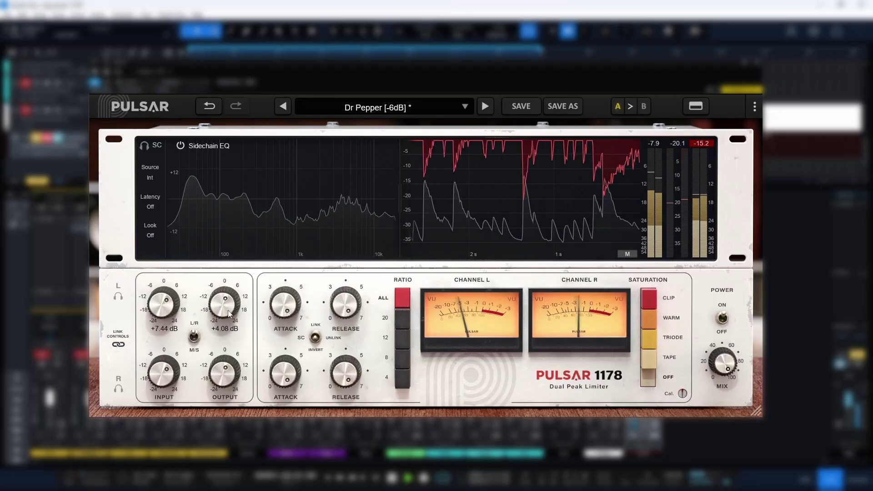
mouse_move(228, 315)
scroll(228, 314, "up", 2)
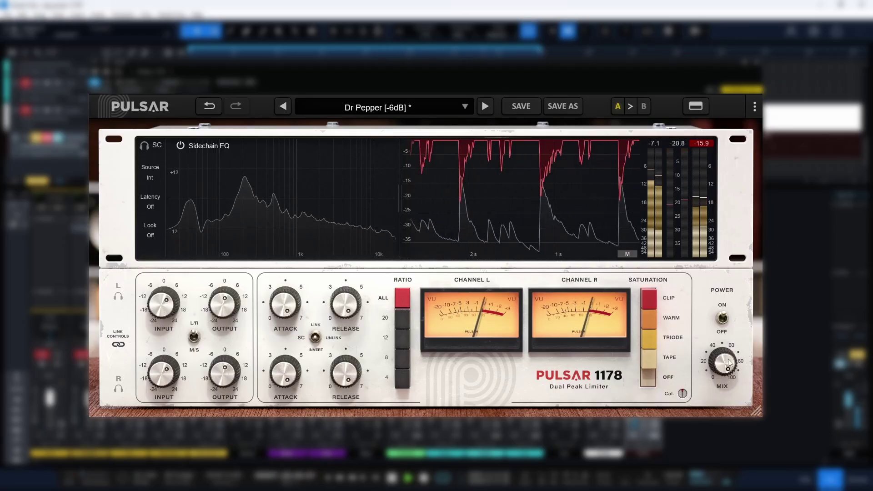
Blend the compressed signal with the dry signal by setting the mix to 42.5 %.
left_click_drag(723, 352, 729, 440)
mouse_move(728, 367)
left_mouse_down()
mouse_move(733, 399)
mouse_move(736, 371)
left_mouse_up()
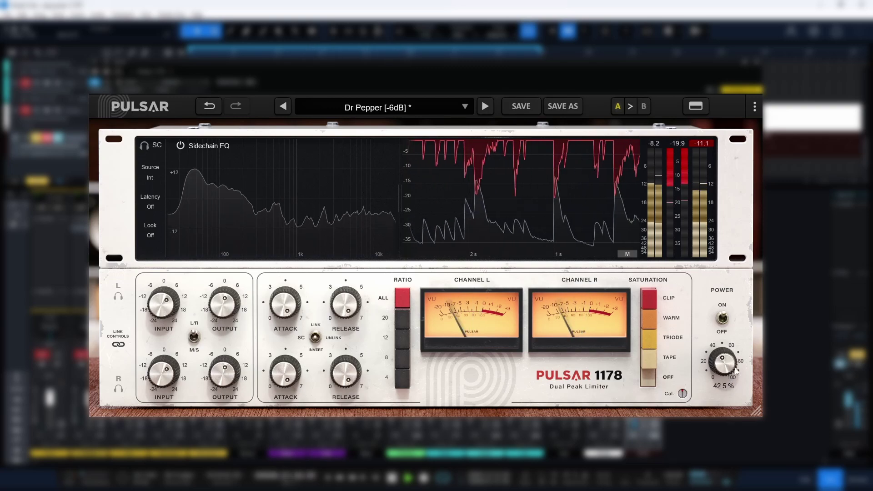
Restart playback, switch the saturation to TAPE and adjust its calibration level.
key("space")
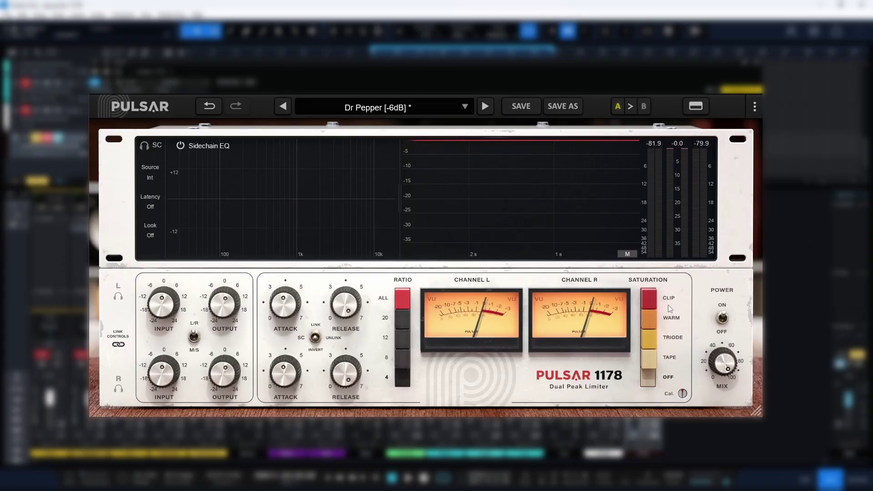
key("space")
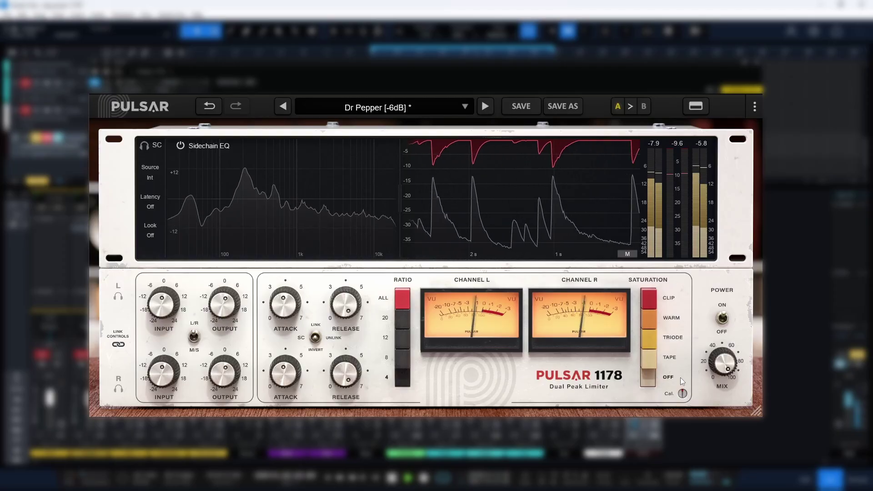
left_click(649, 360)
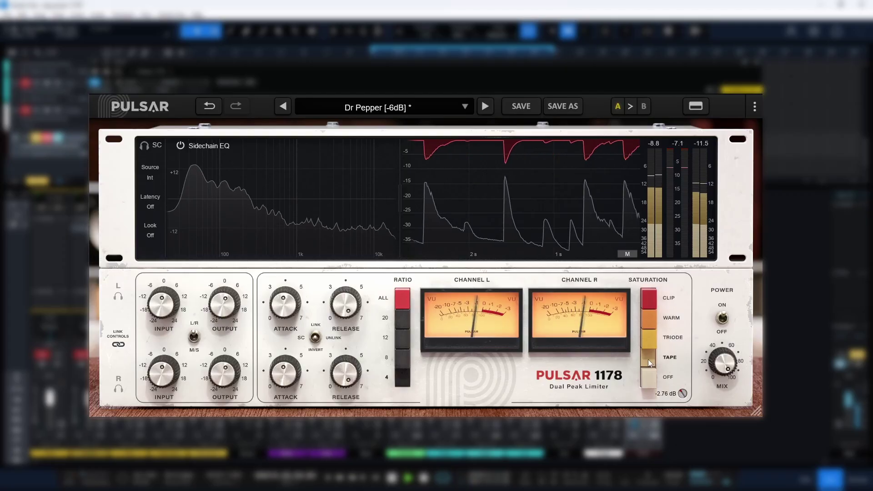
left_click_drag(681, 395, 688, 376)
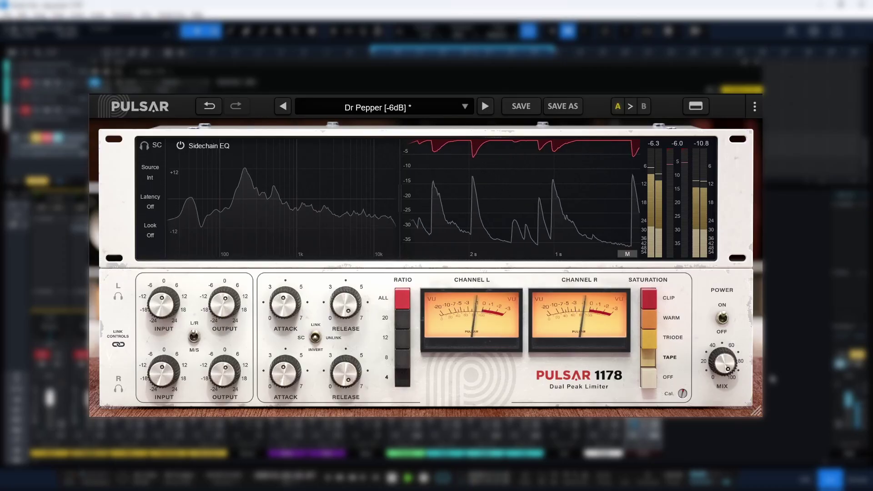
Switch the saturation to TRIODE and audition calibration levels of about 9.24 dB and 0.48 dB.
left_click(653, 342)
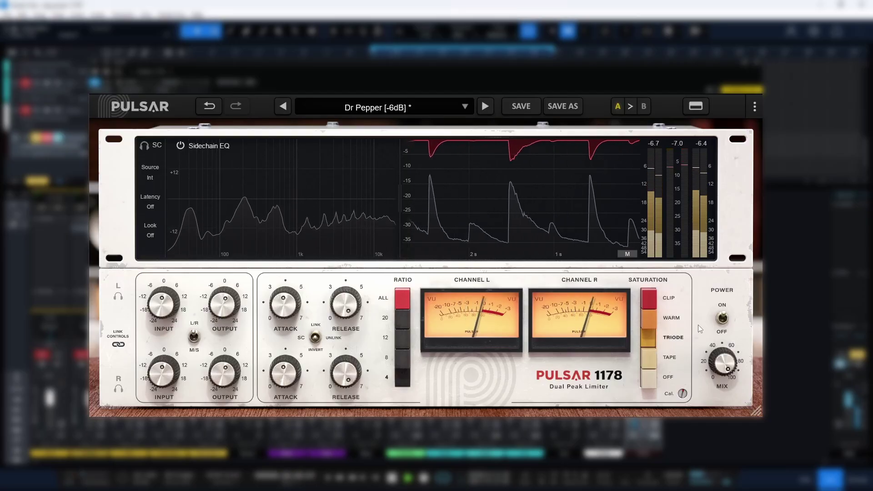
mouse_move(681, 392)
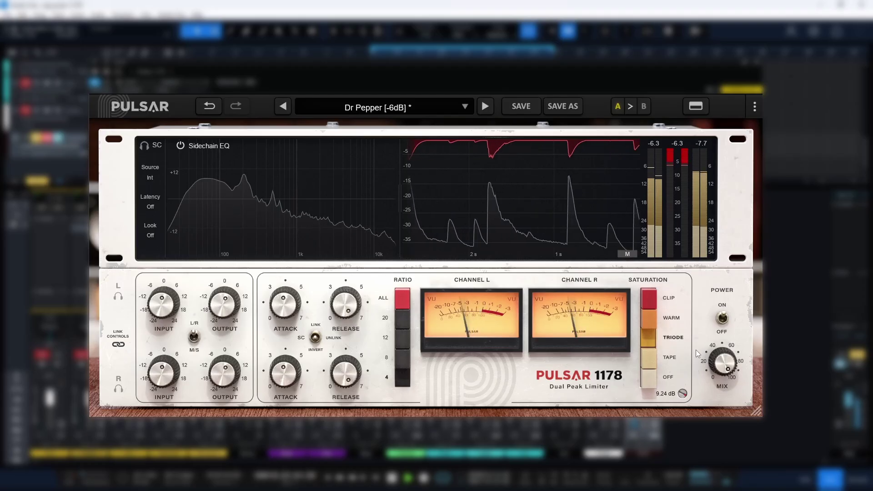
left_click_drag(697, 390, 701, 403)
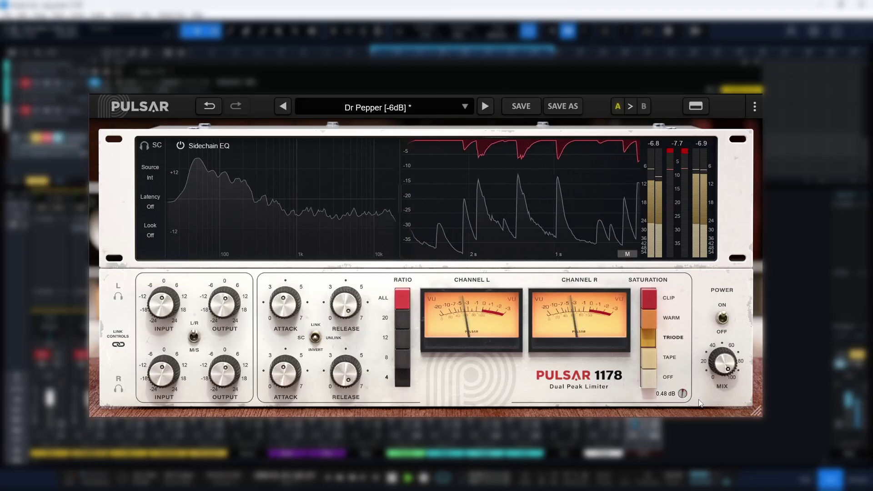
Switch the saturation to WARM and audition calibration levels of about 10.4 dB and 2.52 dB.
left_click(650, 318)
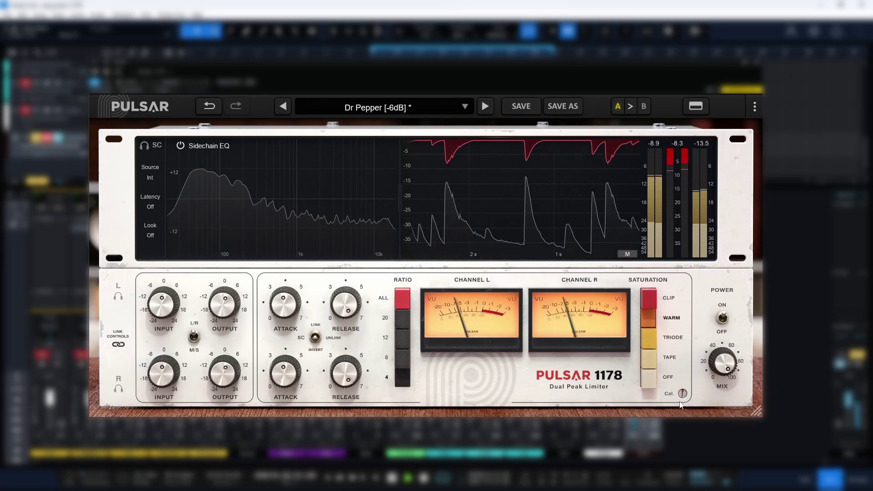
left_click_drag(683, 394, 686, 337)
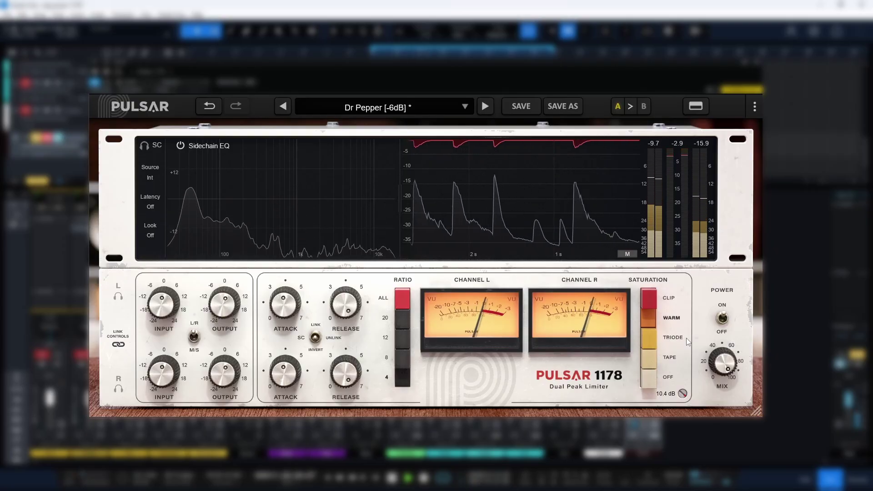
left_click_drag(686, 338, 688, 359)
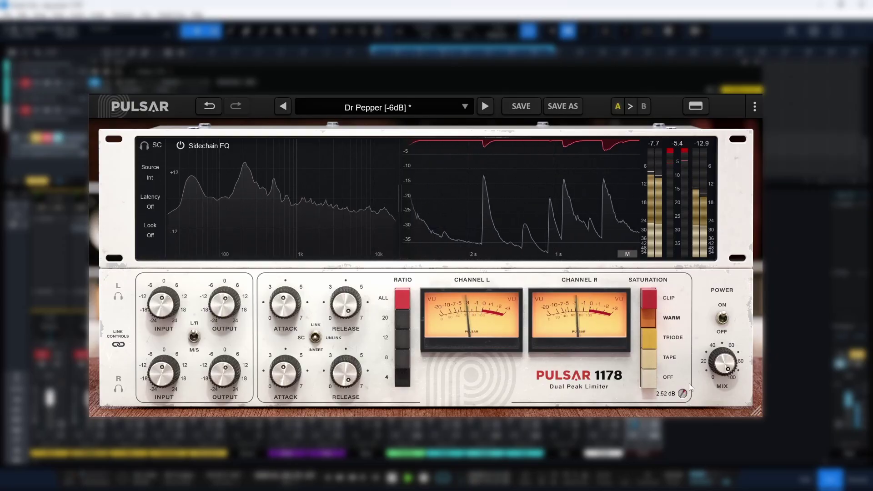
left_click_drag(689, 394, 688, 399)
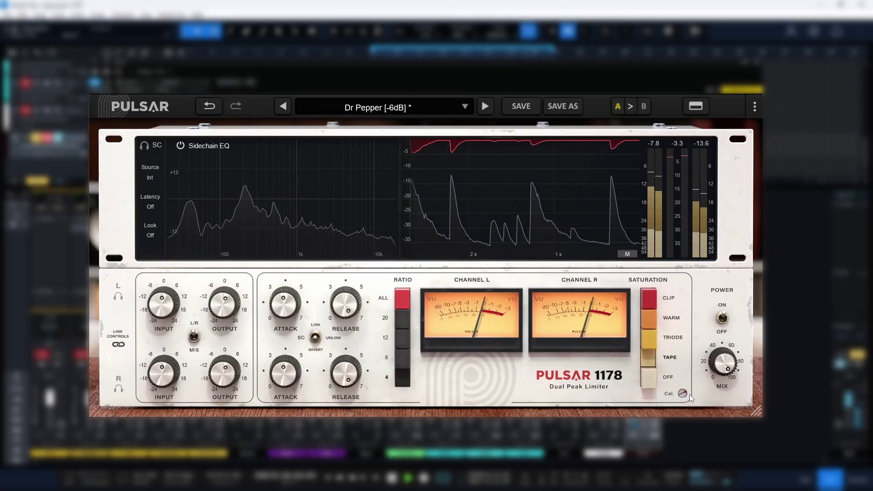
Compare TAPE and WARM saturation, then audition CLIP with its calibration at about 1.32 dB.
mouse_move(687, 395)
left_mouse_down()
mouse_move(691, 417)
mouse_move(689, 388)
left_mouse_up()
left_click(652, 323)
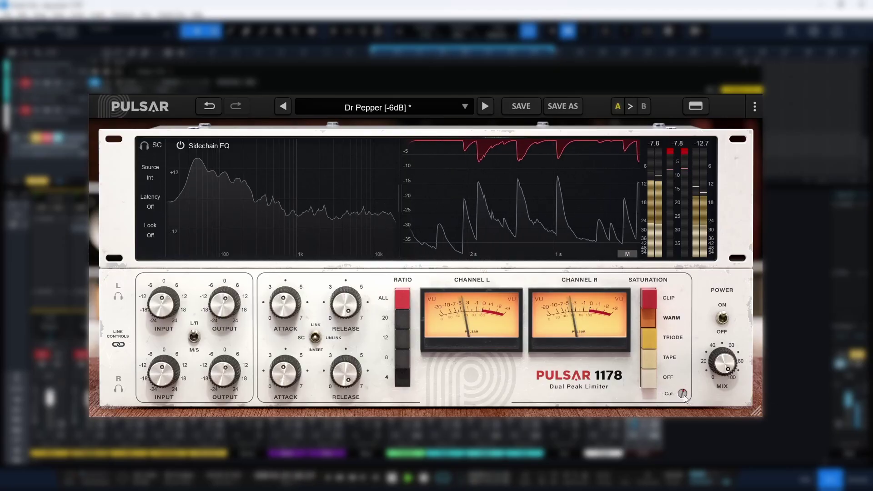
left_click(651, 299)
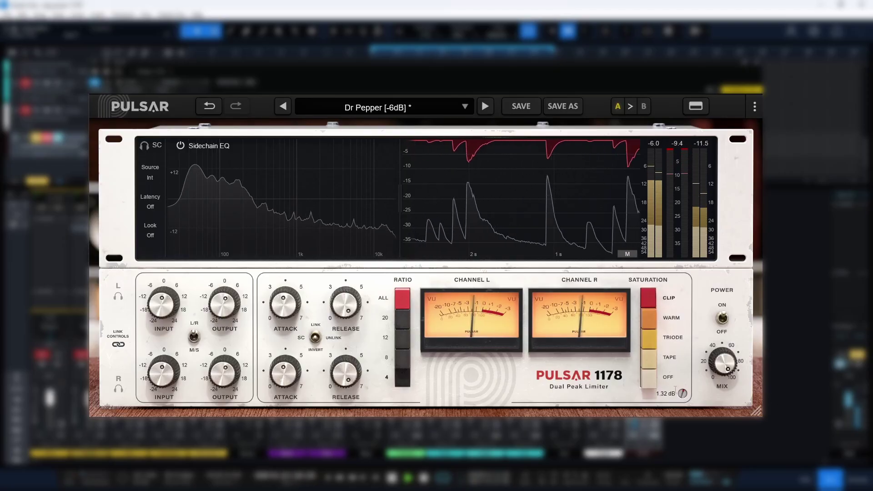
left_click_drag(682, 395, 654, 358)
Return the saturation to TAPE, restart playback and sweep the calibration, trying about 4.56 dB.
left_click(654, 359)
key("space")
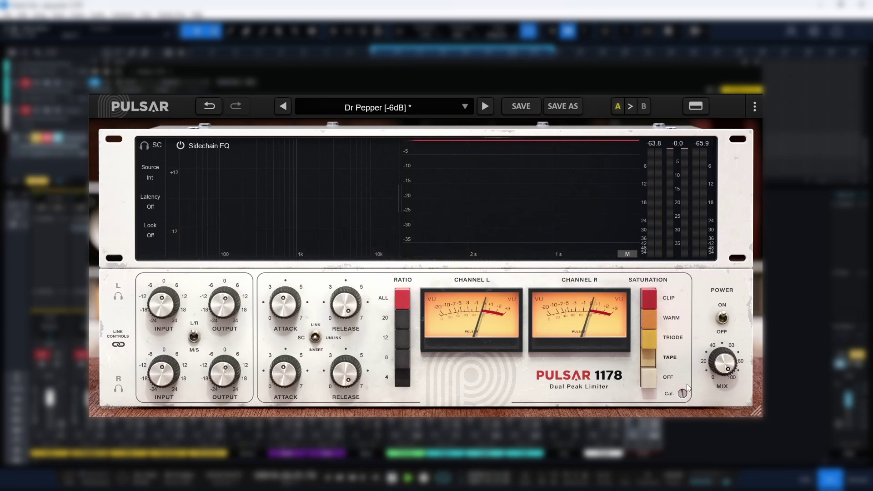
left_click_drag(687, 397, 681, 438)
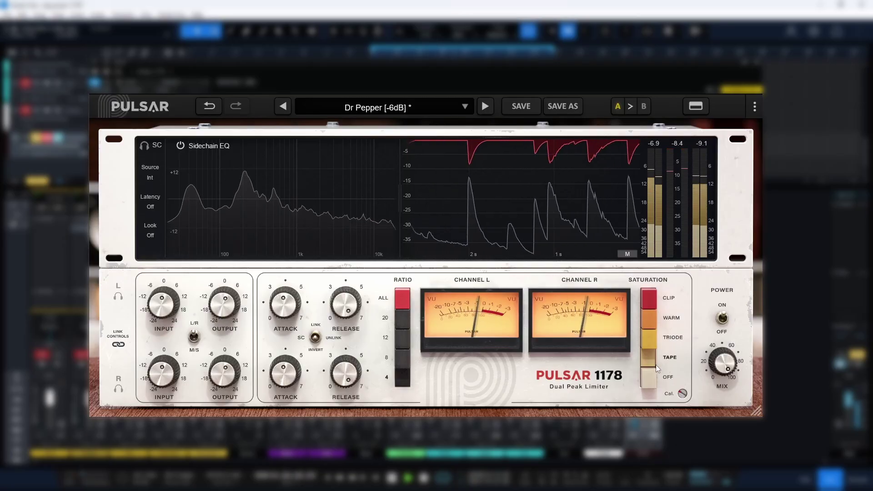
left_click_drag(684, 394, 693, 343)
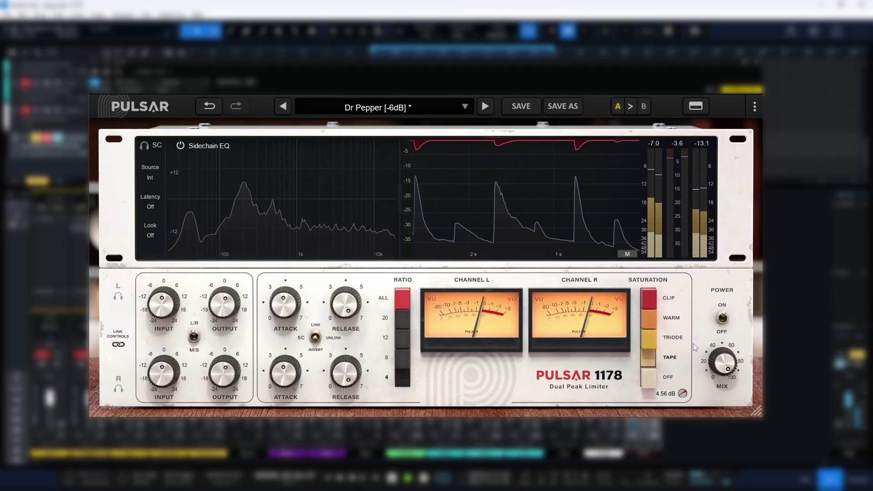
Audition the mix at about 47 % and 31 %, then reset it and turn the saturation off.
left_click_drag(693, 343, 734, 437)
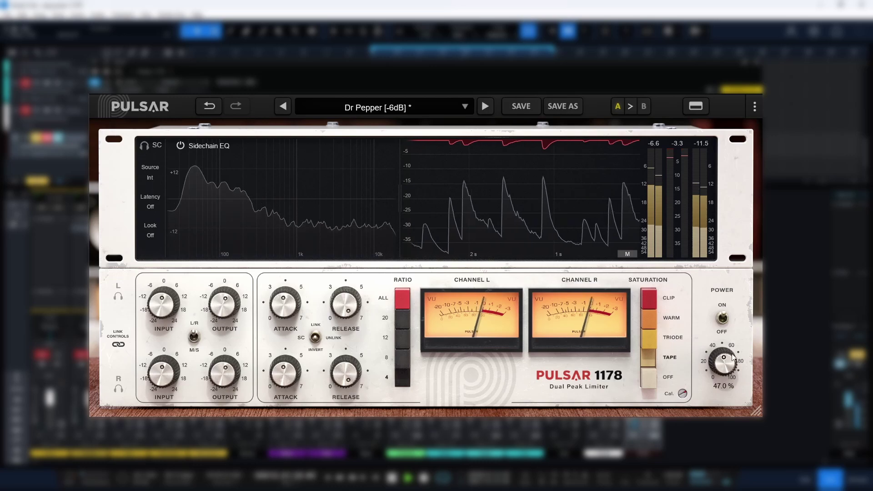
left_click_drag(720, 370, 730, 381)
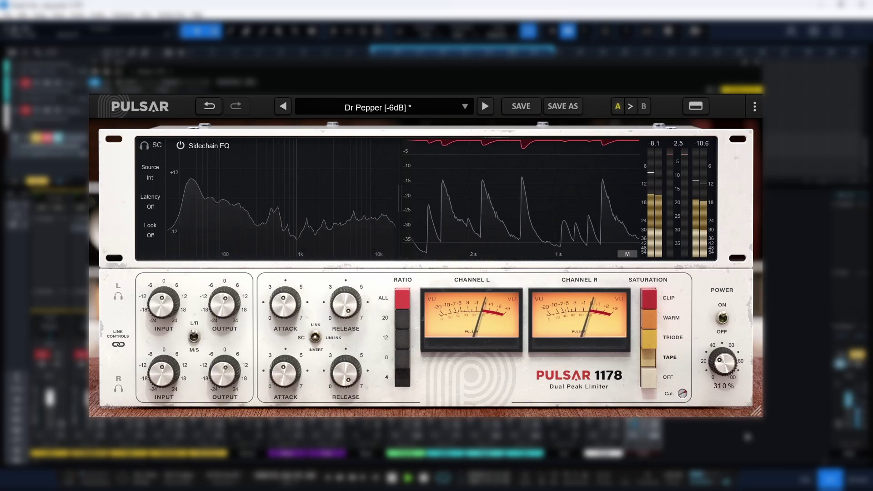
double_click(726, 374)
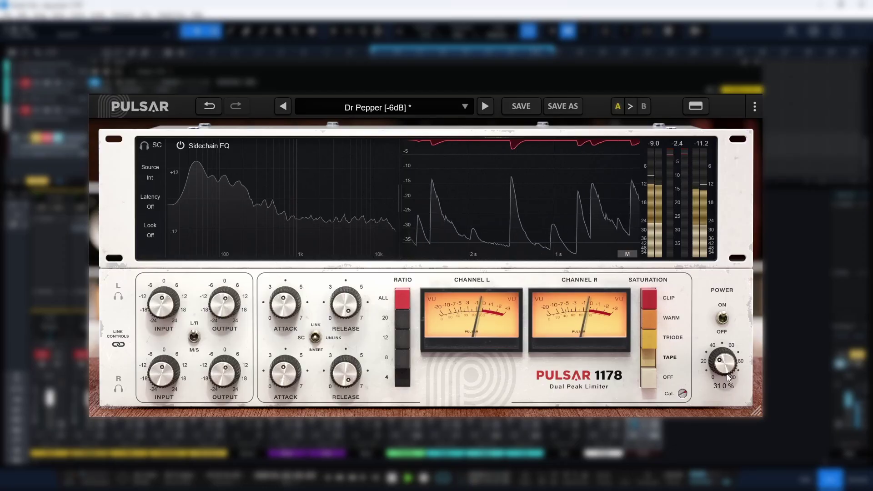
mouse_move(681, 402)
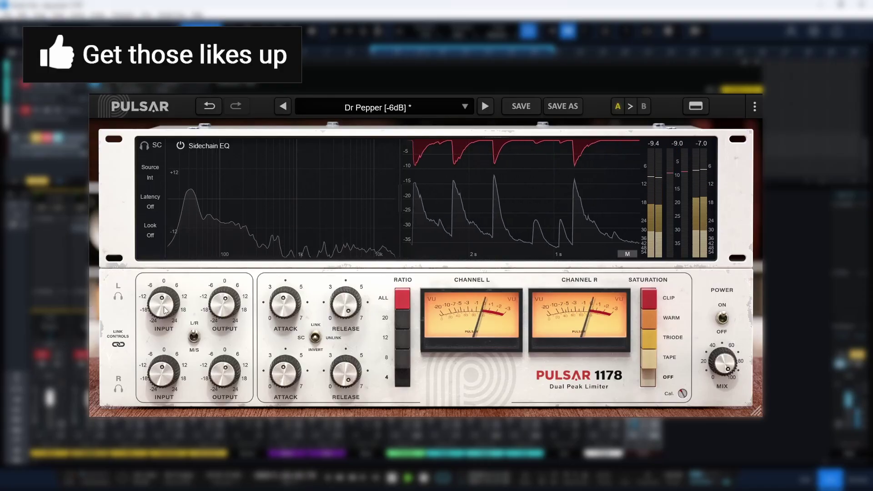
Unlink the channel controls, try the left channel at about +8.16 dB input and +6.24 dB output, and relink them.
left_click_drag(165, 313, 161, 322)
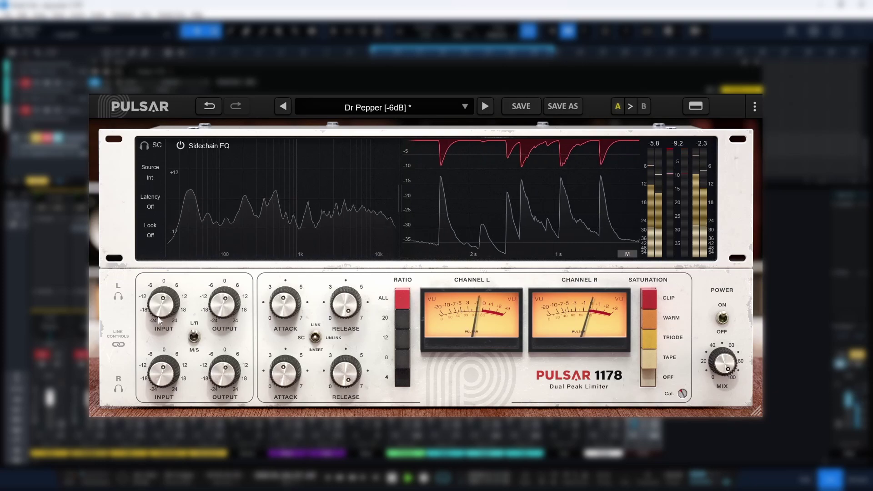
left_click_drag(158, 317, 160, 305)
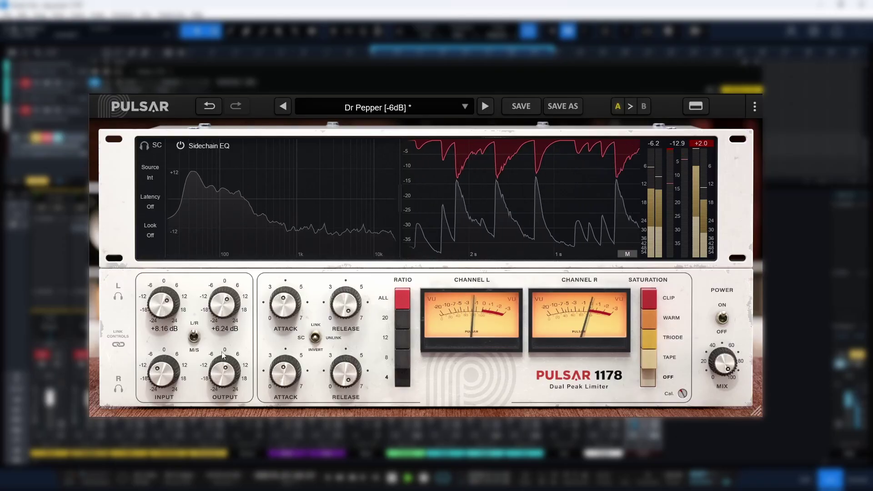
scroll(226, 391, "down", 3)
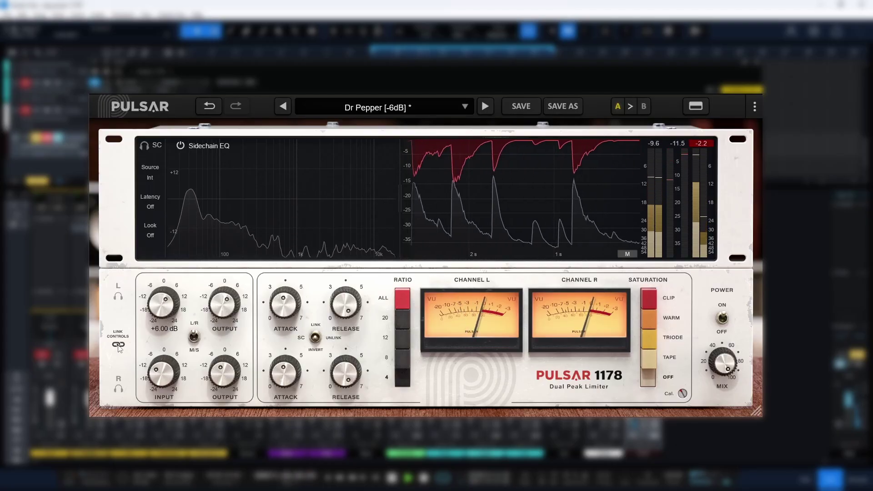
Rebalance the linked input and output gains against each other, trying about +4.80 dB input with +3.12 dB output.
right_click(167, 310)
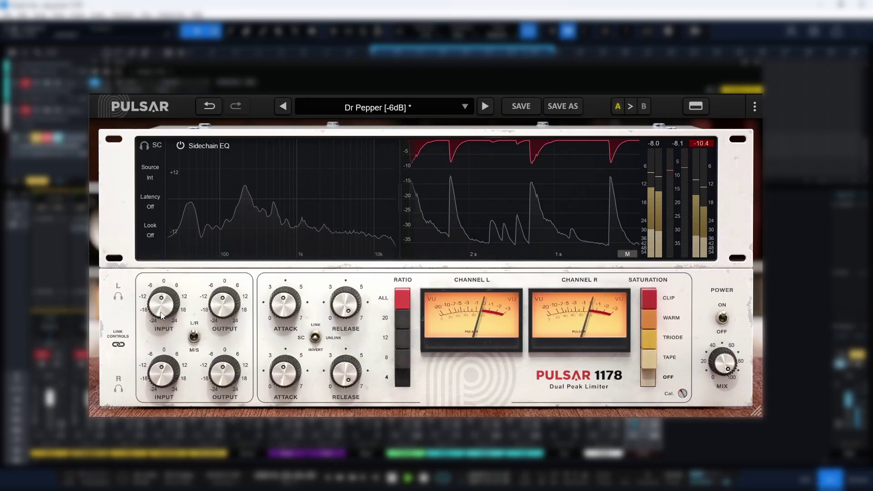
mouse_move(161, 316)
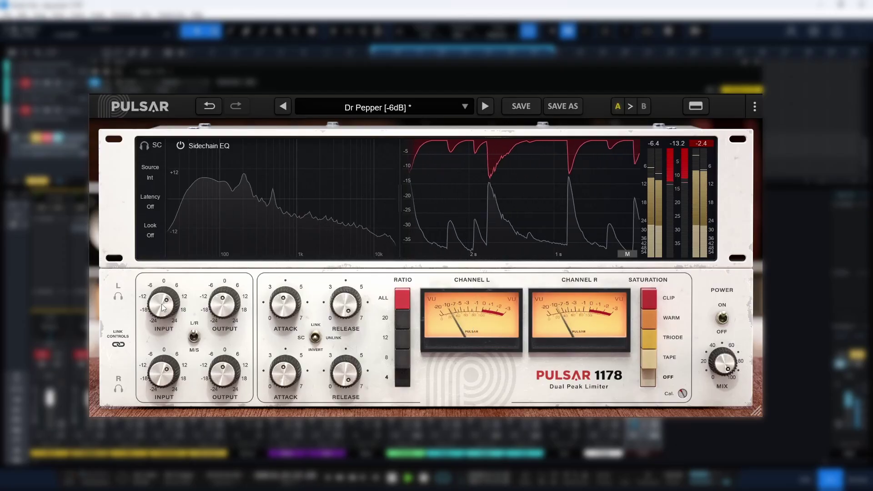
left_click_drag(162, 303, 168, 329)
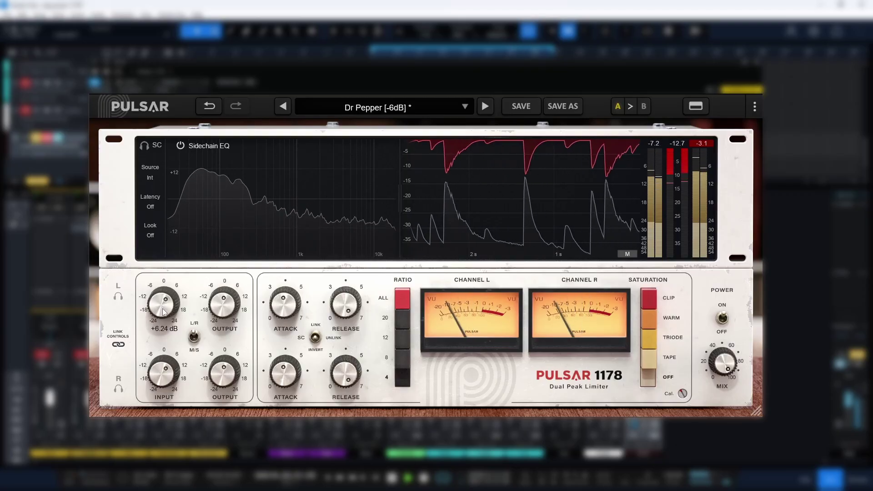
left_click_drag(167, 325, 169, 327)
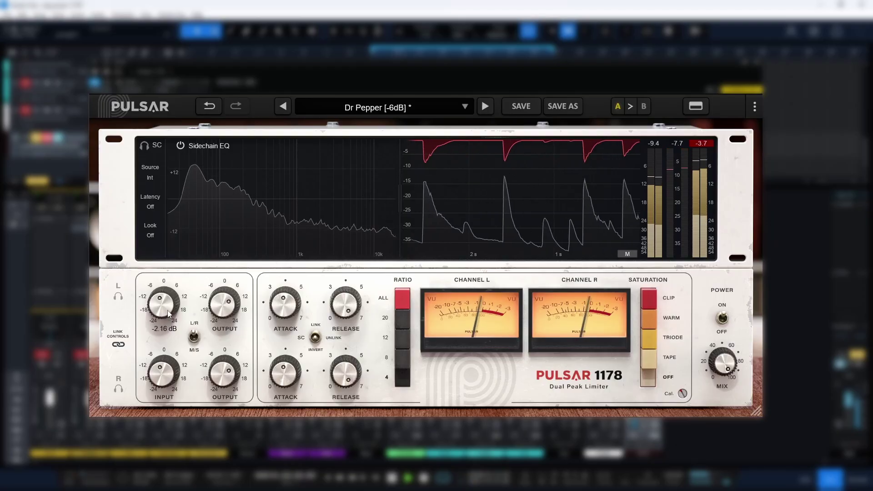
left_click_drag(168, 314, 217, 315)
left_click_drag(150, 313, 155, 307)
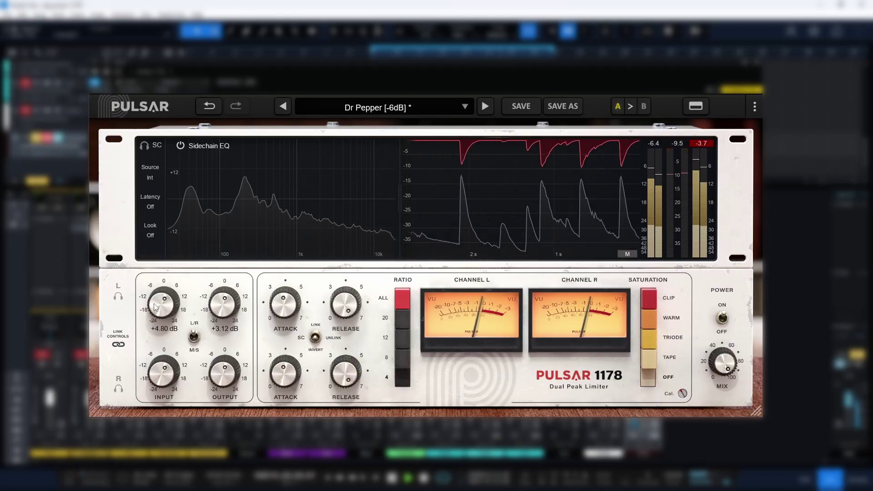
left_click_drag(220, 315, 222, 323)
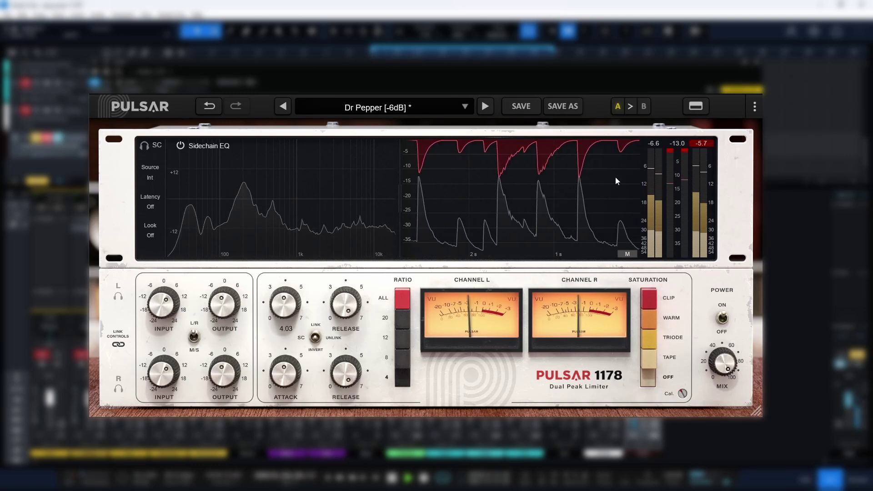
Cycle the gain reduction display through the L, R, LR-1 and LR-2 channel views.
left_click(628, 253)
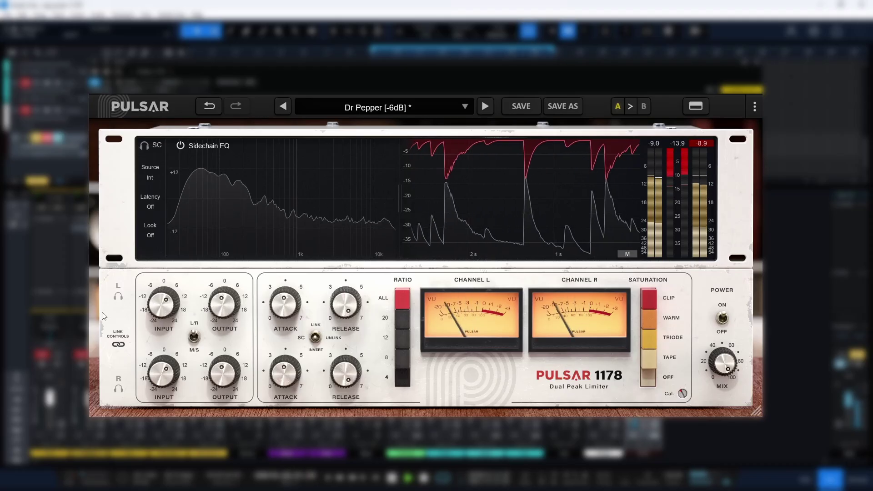
left_click(629, 257)
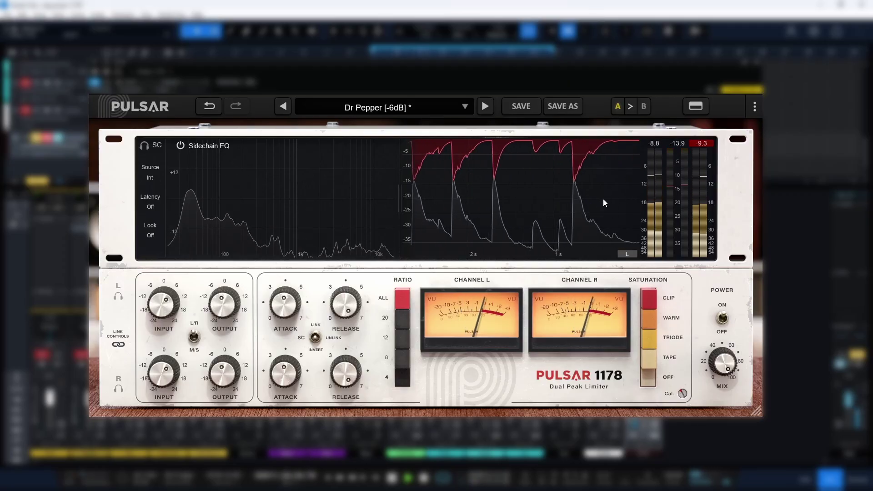
left_click(627, 254)
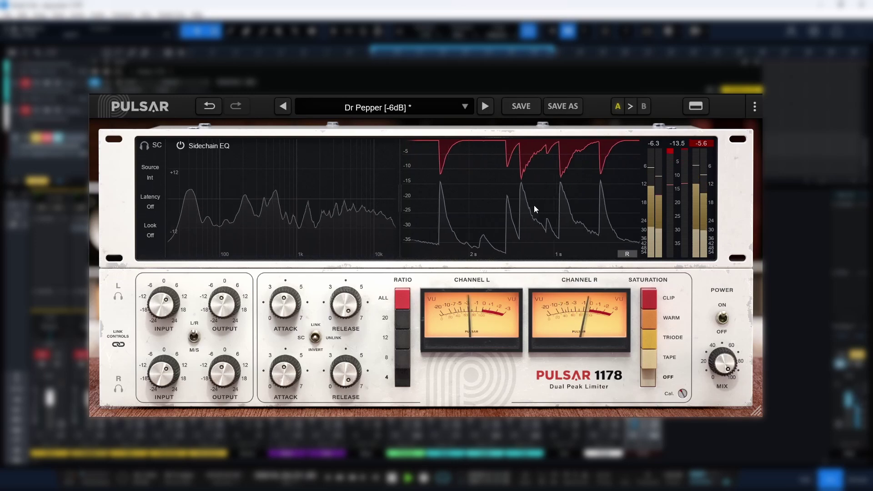
left_click(626, 254)
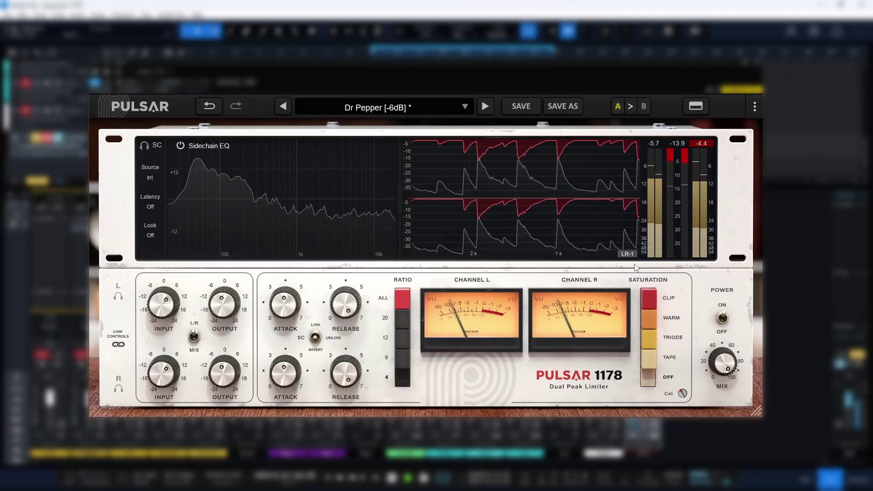
left_click(627, 254)
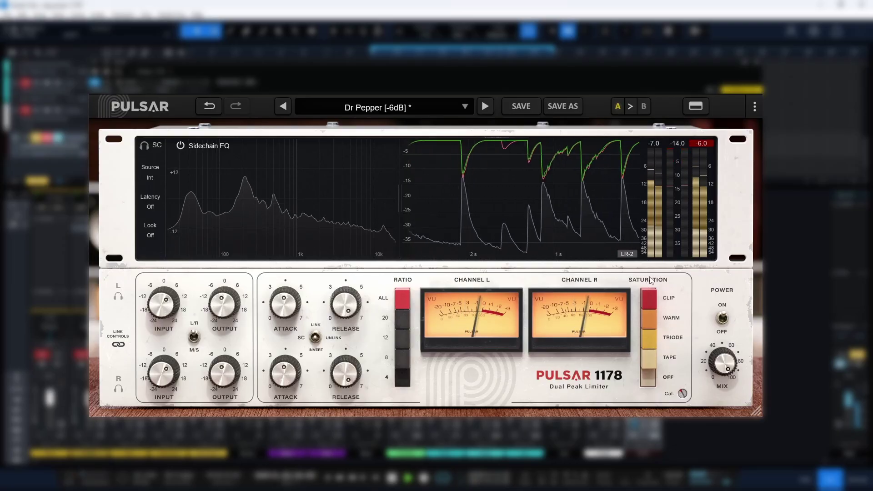
Switch the channel mode to M/S, compare the MS-1, MS-2 and M display views, and return to L/R.
left_click(194, 337)
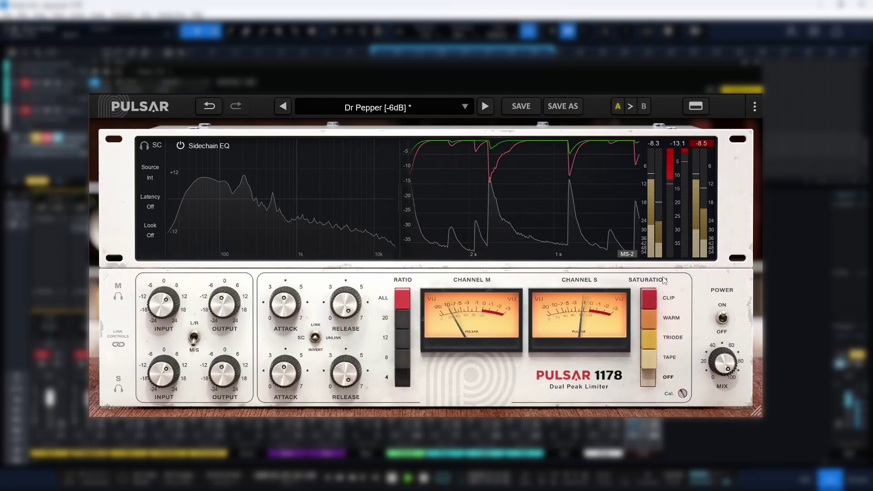
left_click(627, 255)
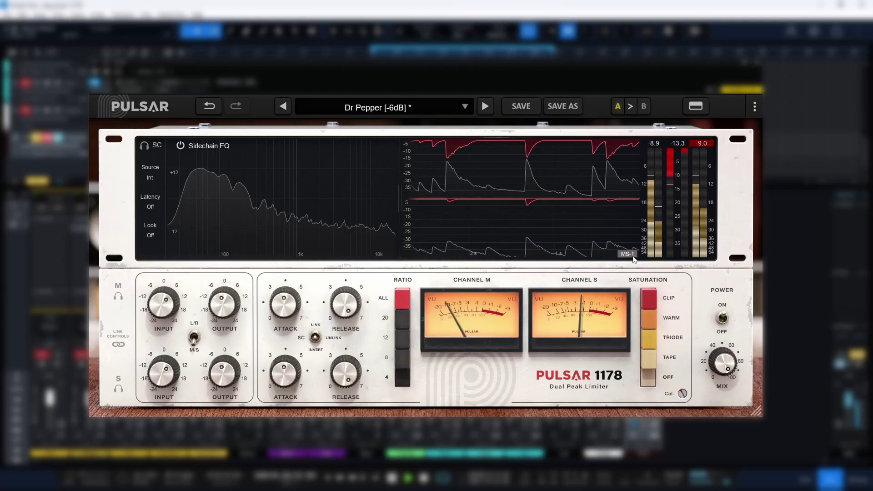
left_click(629, 255)
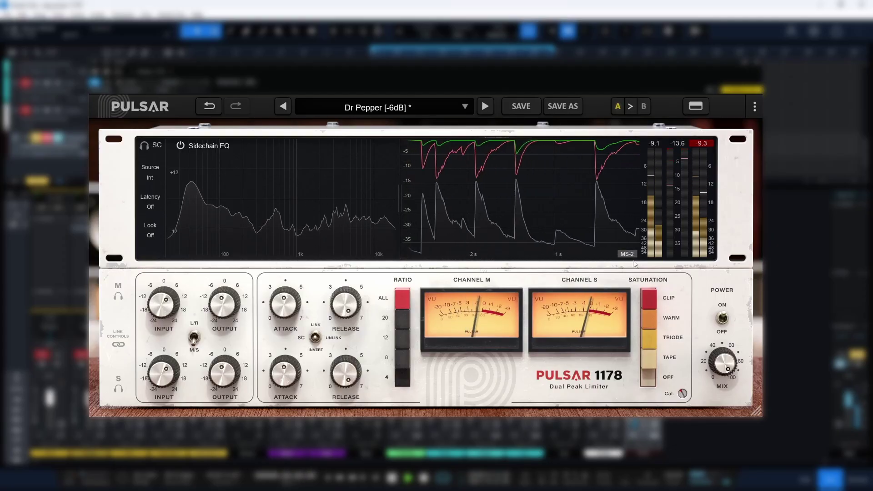
left_click(628, 255)
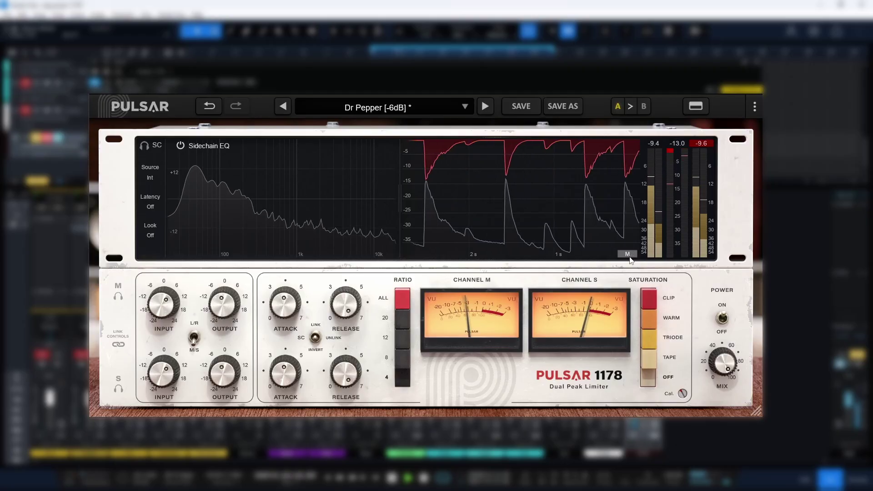
left_click(194, 337)
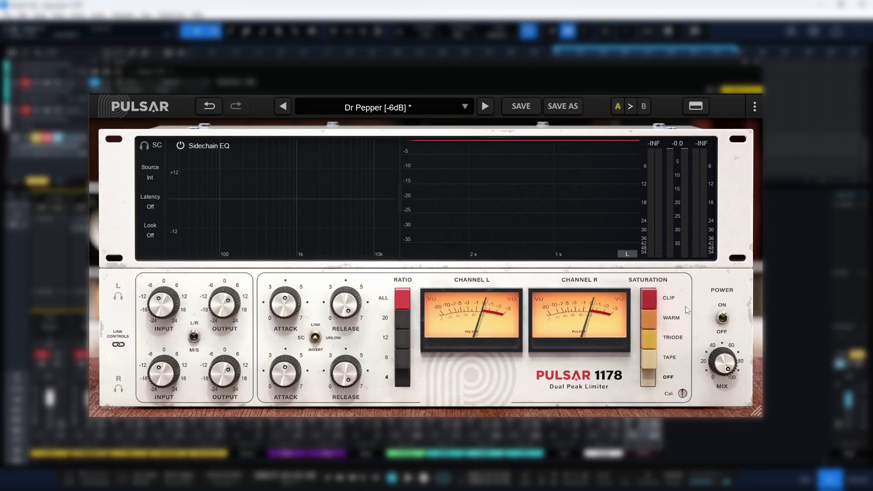
Start playback and add four sidechain EQ bands, including a low shelf near 46 Hz and a high shelf at 2.26 kHz with +4.86 dB.
key("space")
mouse_move(167, 149)
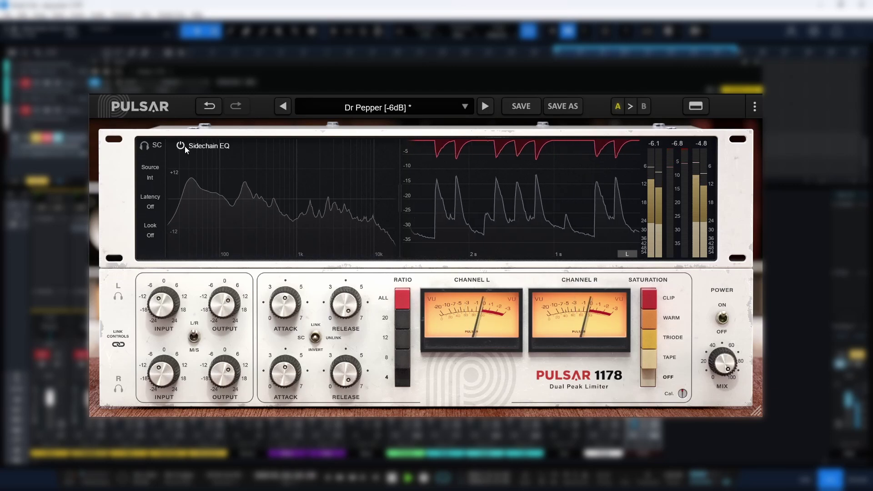
left_click(193, 198)
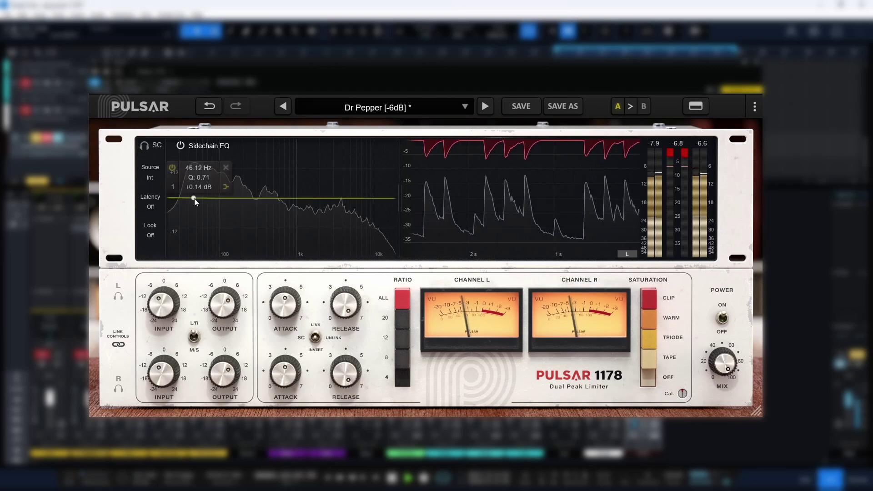
left_click_drag(194, 200, 193, 199)
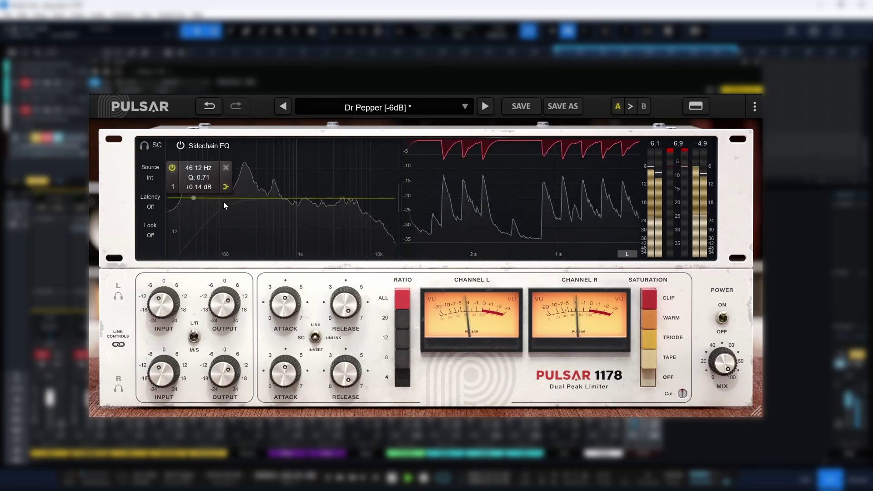
left_click(281, 195)
left_click_drag(325, 199, 324, 192)
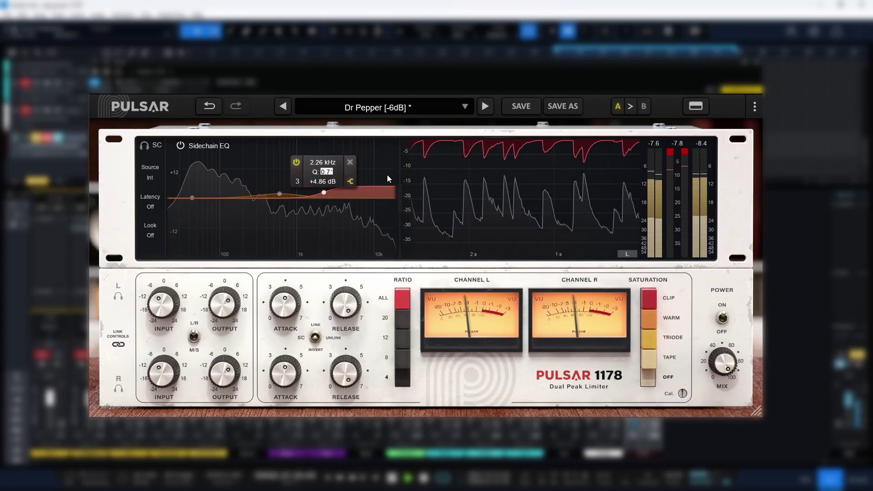
left_click_drag(378, 172, 367, 191)
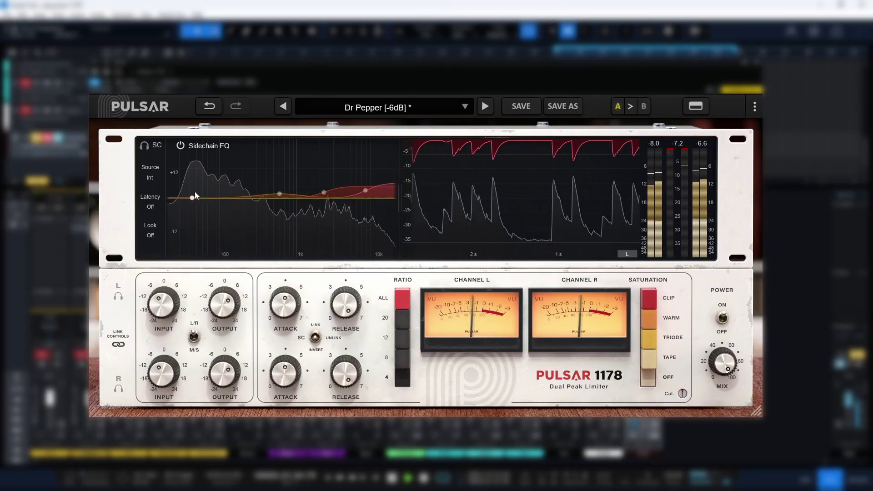
Lower the sidechain EQ's low shelf to about 82 Hz and -17.3 dB, and change it to a low cut.
left_click_drag(195, 193, 213, 245)
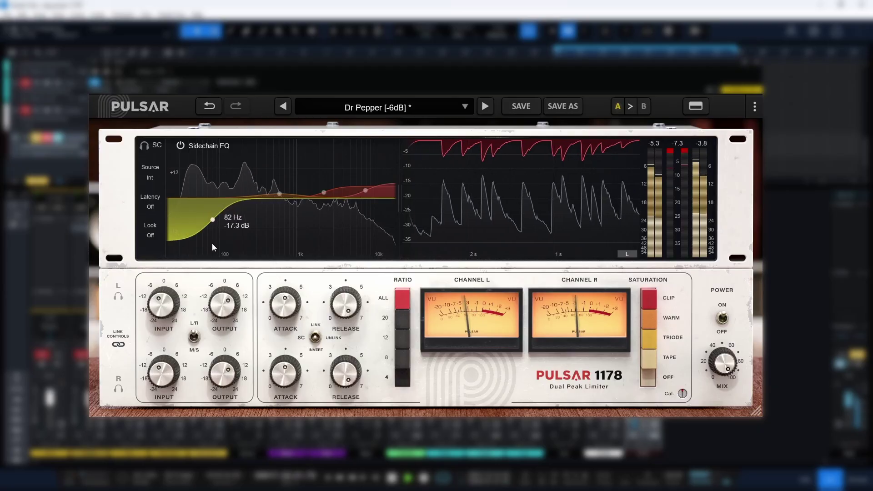
left_click(238, 187)
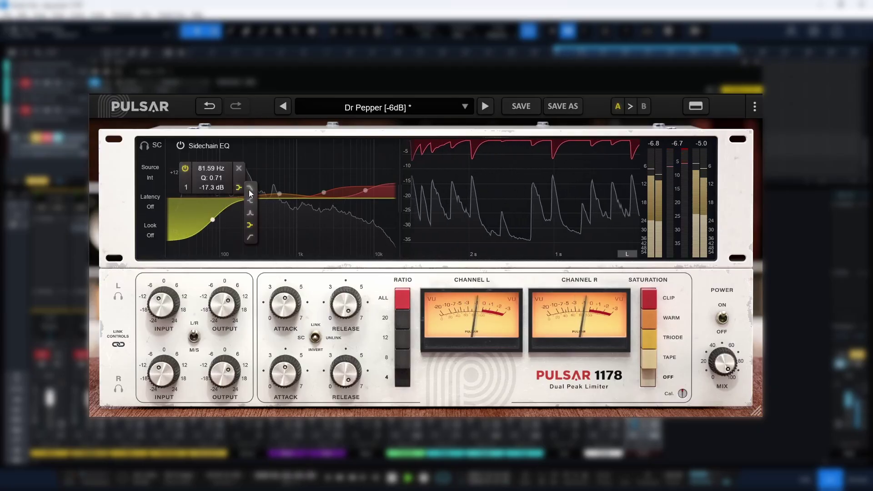
left_click(251, 238)
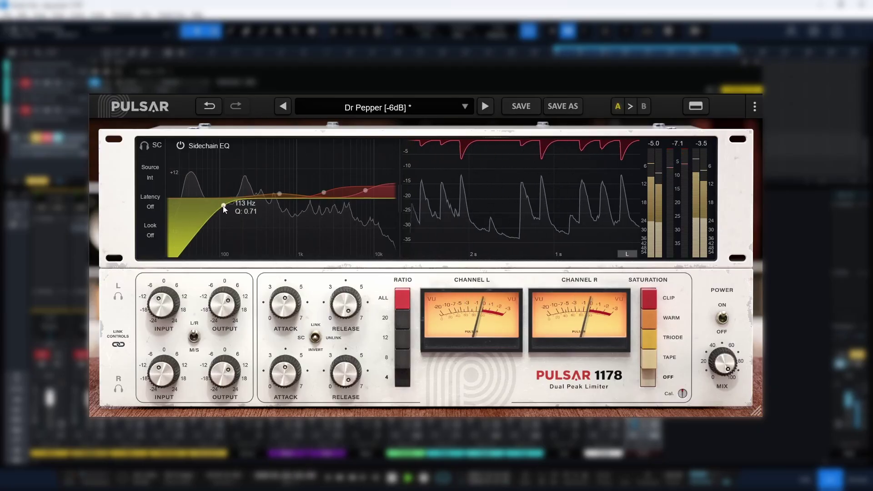
Retune the EQ bands to about 452 Hz/+4.86 dB, 3.47 kHz/+2.64 dB and 10 kHz/-4.02 dB, with the low cut at 200 Hz.
left_click_drag(281, 195, 271, 185)
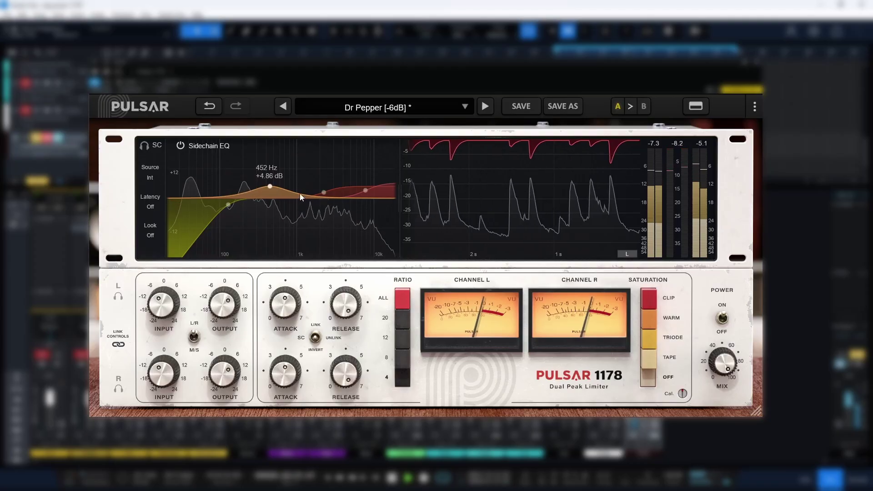
left_click_drag(323, 193, 371, 215)
left_click(366, 193)
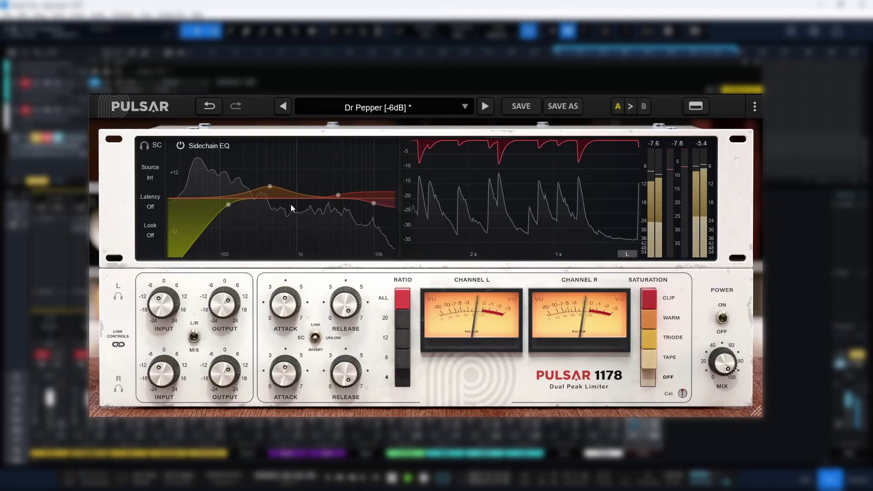
left_click_drag(228, 204, 248, 208)
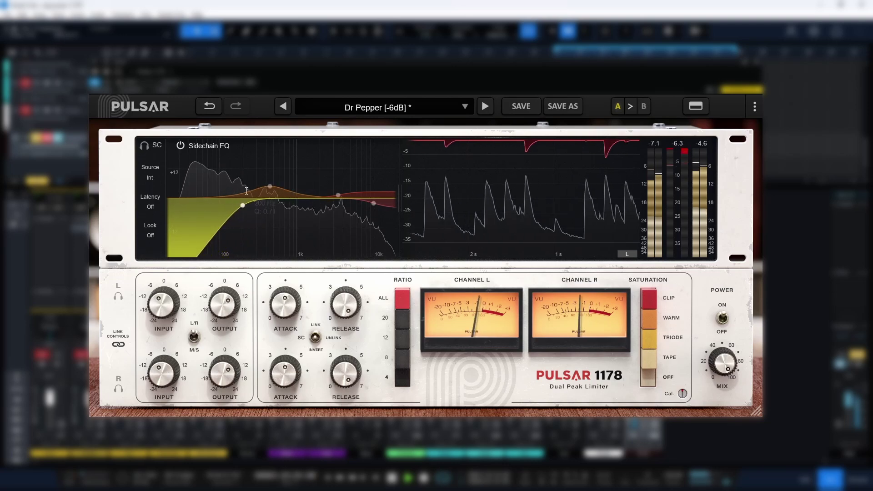
Delete the 452 Hz, 3.47 kHz and 10 kHz bands from the sidechain EQ, keeping only the low cut.
left_click(269, 187)
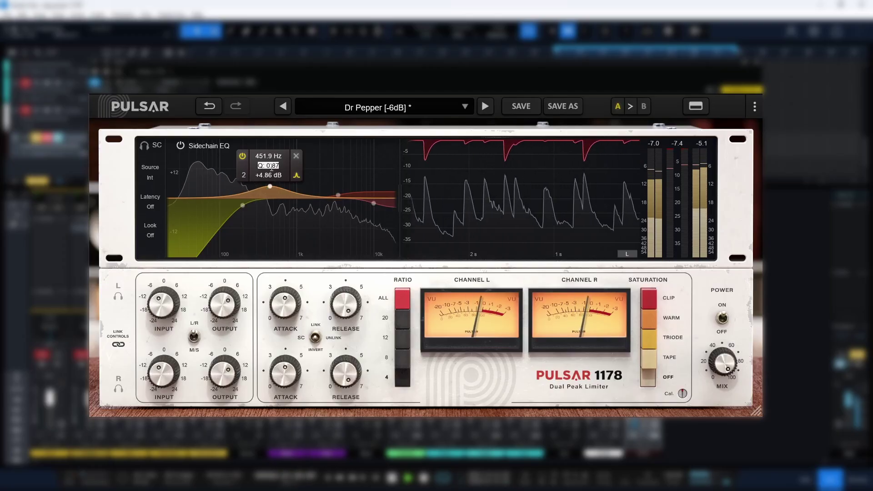
left_click(296, 157)
left_click(338, 195)
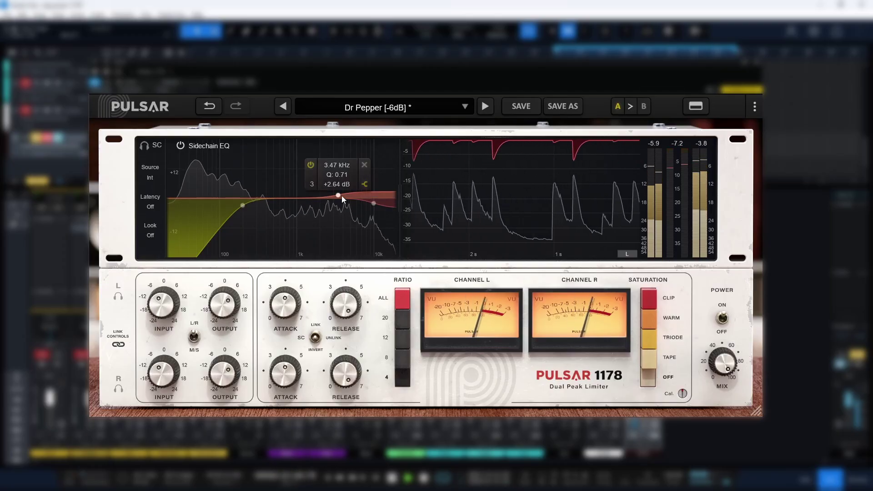
left_click(364, 164)
left_click(373, 203)
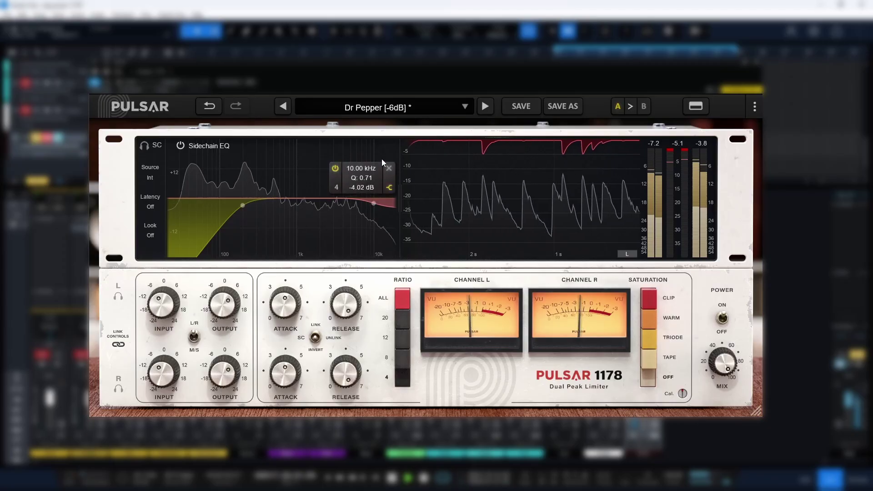
left_click(388, 169)
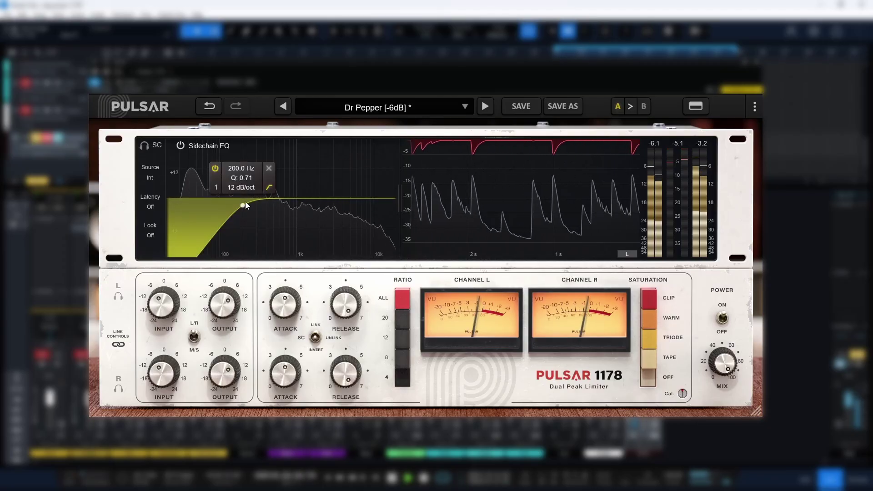
Compare the low cut off and on, and retune it to about 235 Hz while monitoring the sidechain signal.
left_click(215, 169)
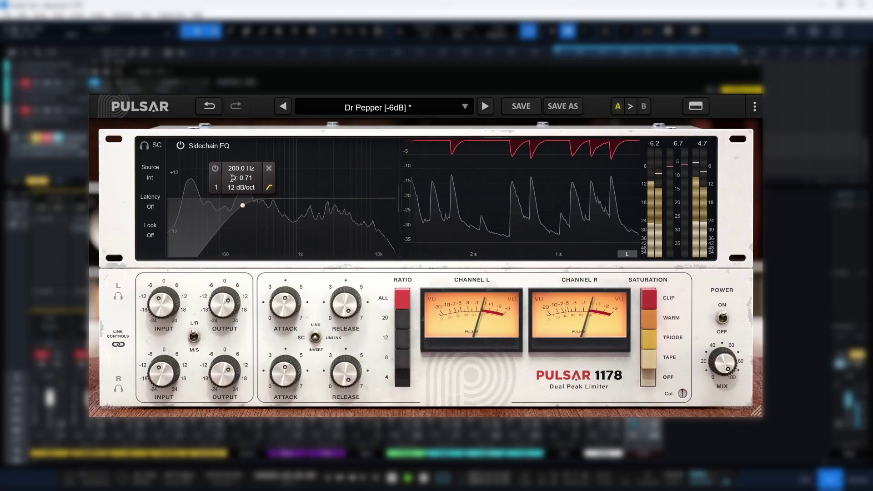
left_click(216, 168)
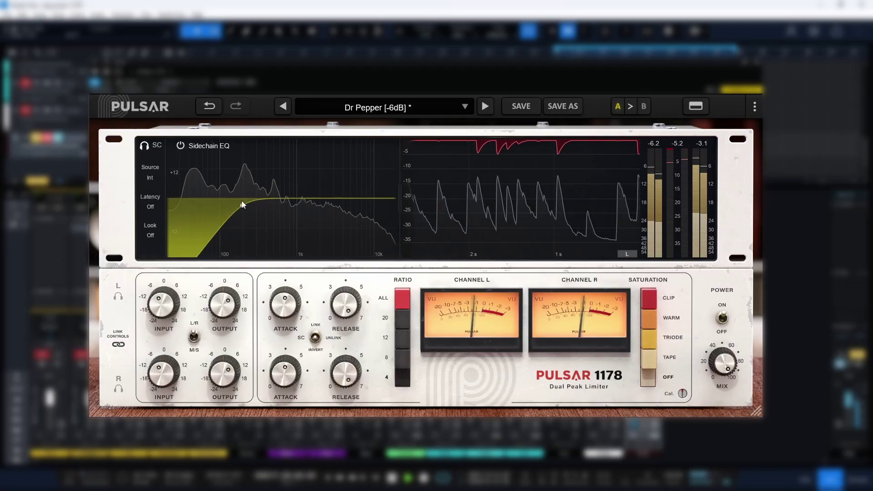
mouse_move(243, 204)
left_mouse_down()
mouse_move(305, 207)
mouse_move(274, 208)
mouse_move(237, 193)
left_mouse_up()
left_click(143, 148)
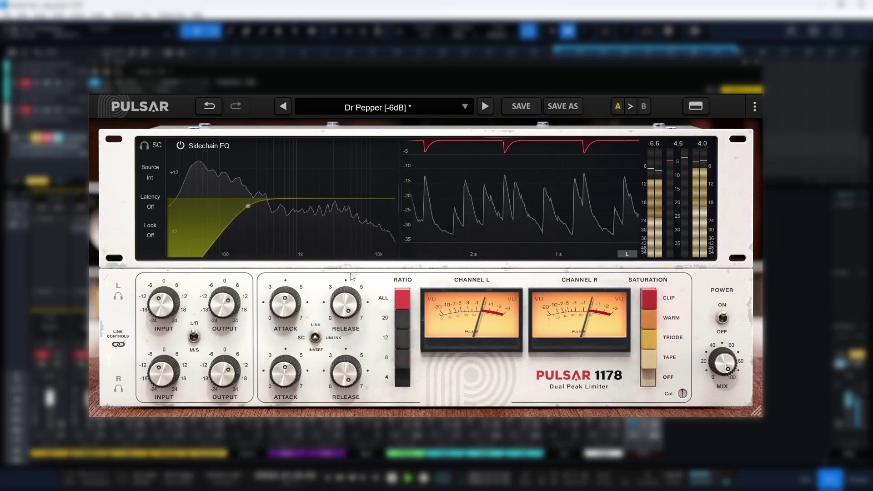
Restart playback and sweep the sidechain low cut down to about 25 Hz and back up to about 532 Hz.
mouse_move(209, 230)
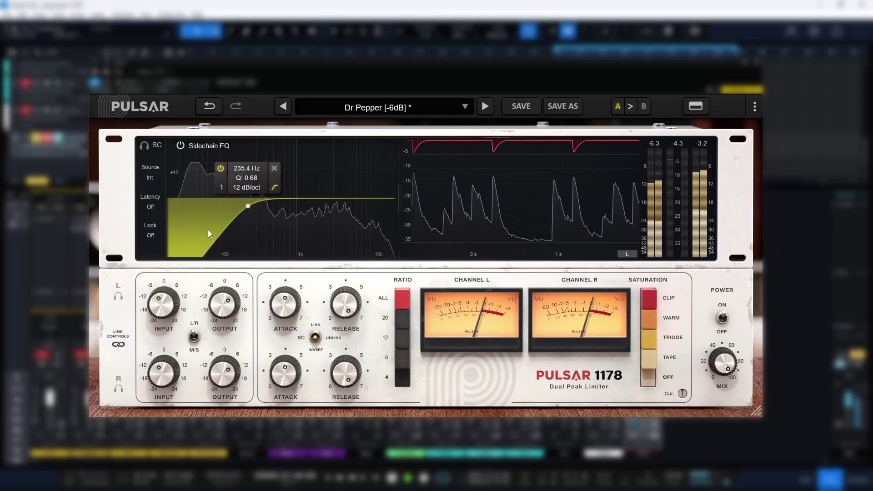
key("space")
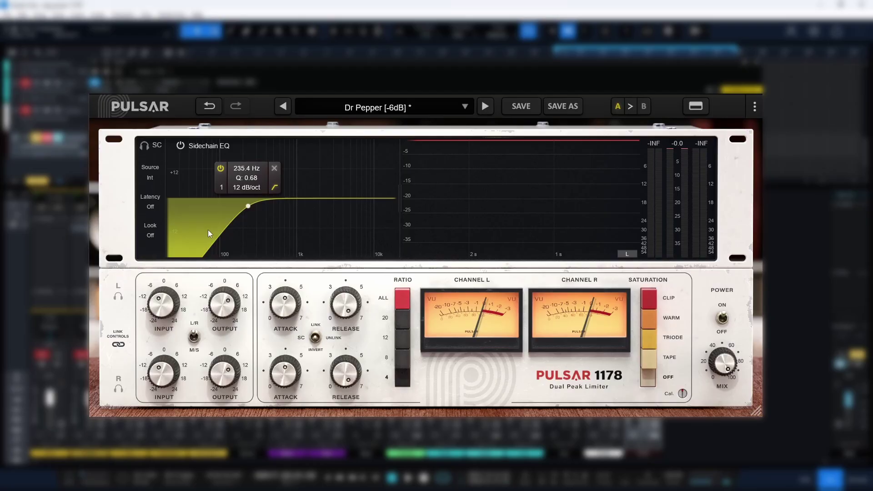
key("space")
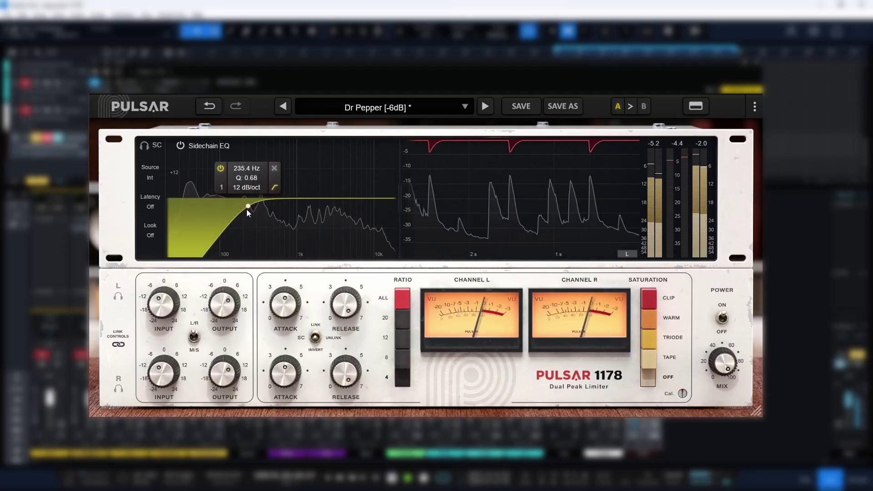
left_click_drag(256, 207, 172, 205)
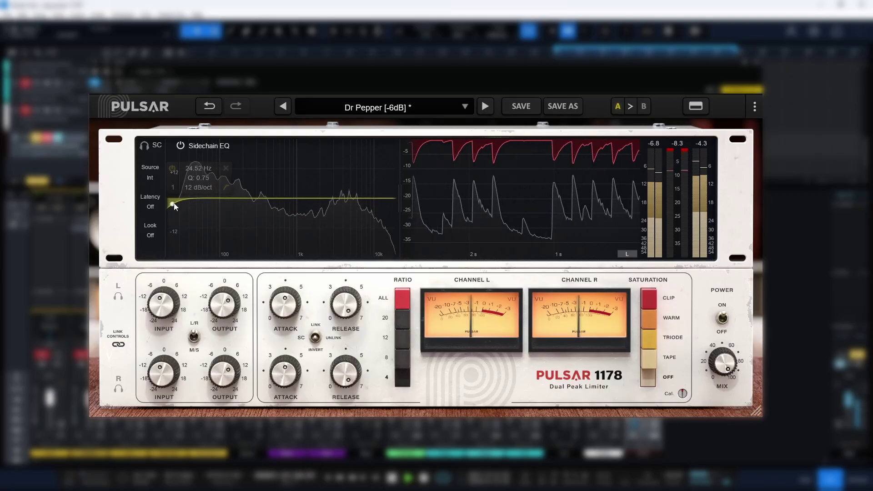
left_click_drag(173, 203, 205, 208)
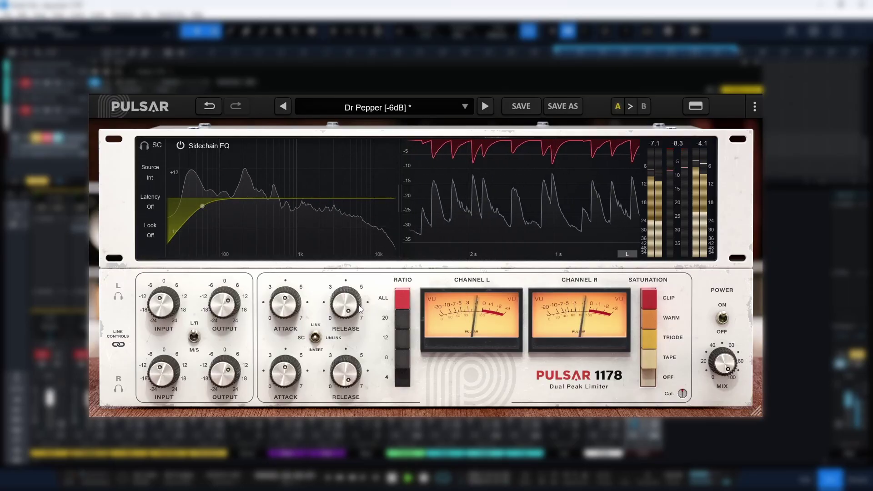
left_click_drag(204, 206, 276, 205)
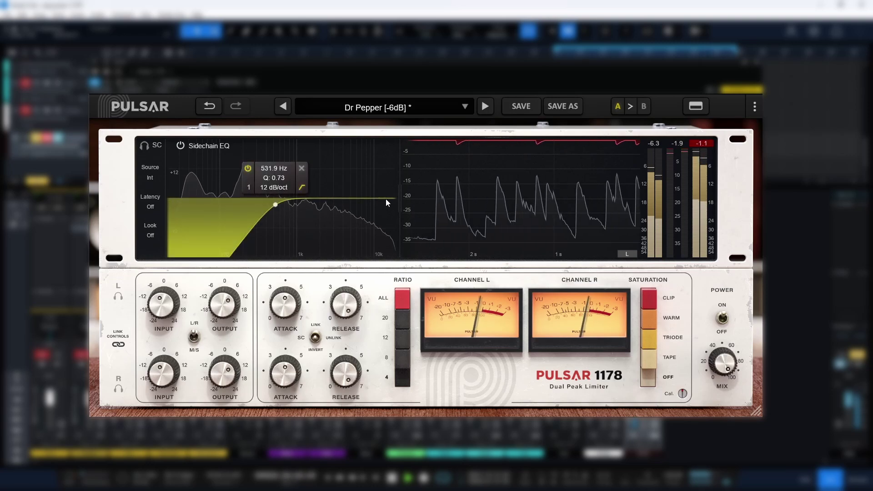
Add a sidechain high shelf at about 2.45 kHz with +13.5 dB, toggling sidechain monitoring to hear the filtered signal.
left_click_drag(374, 199, 327, 179)
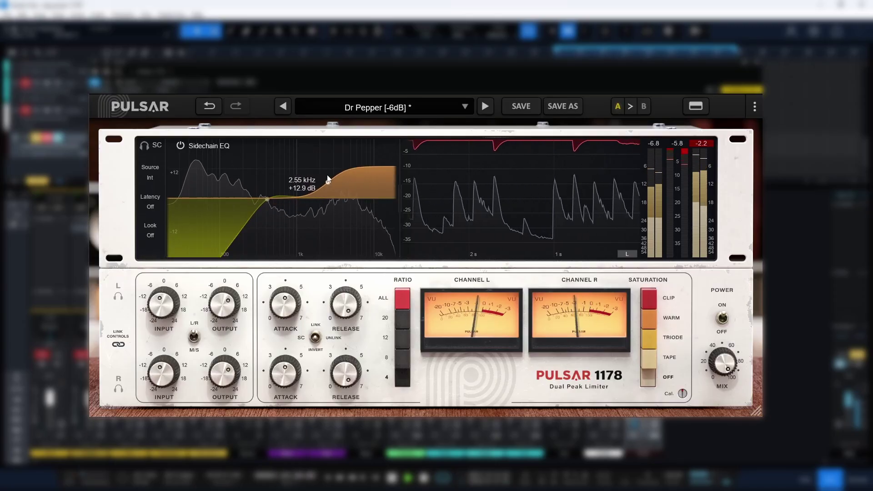
left_click(146, 149)
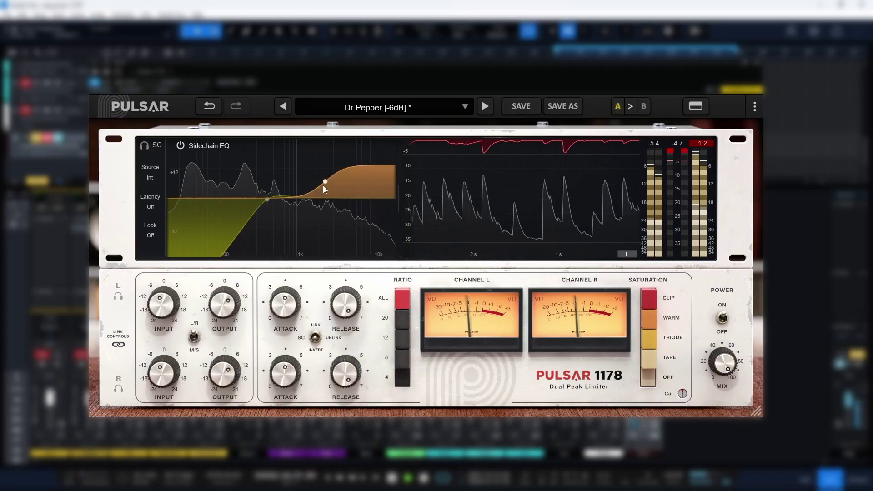
left_click(324, 182)
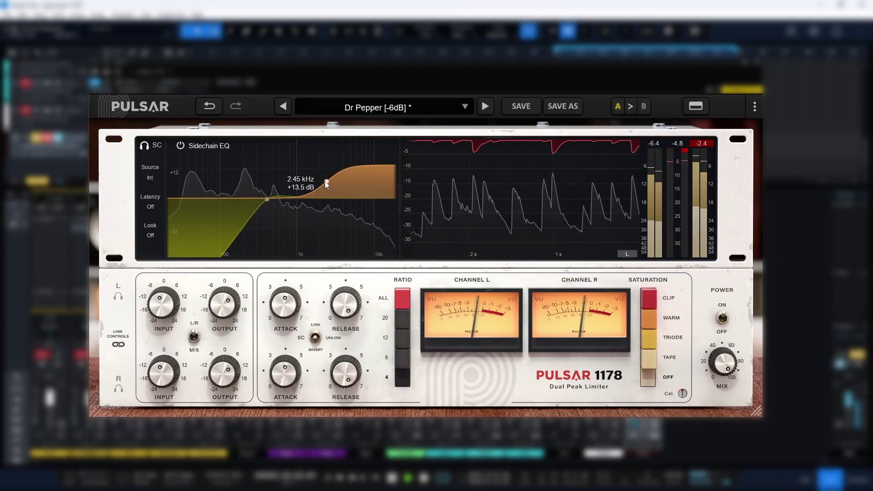
left_click(146, 146)
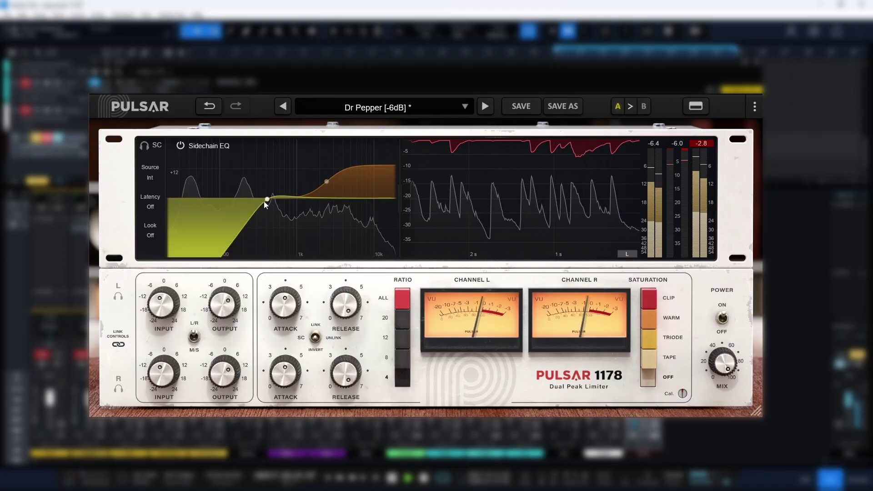
mouse_move(265, 201)
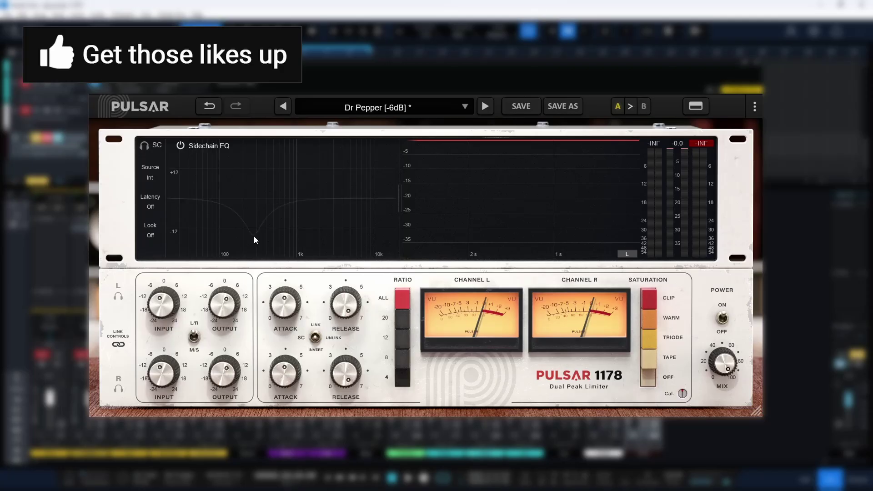
Try the lookahead latency option and set the sidechain timing to 10.0 ms look-behind.
mouse_move(157, 204)
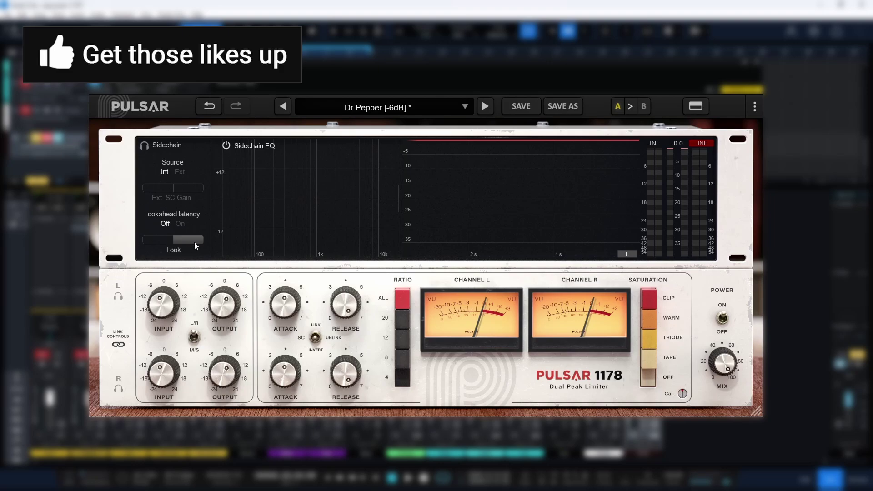
left_click(180, 224)
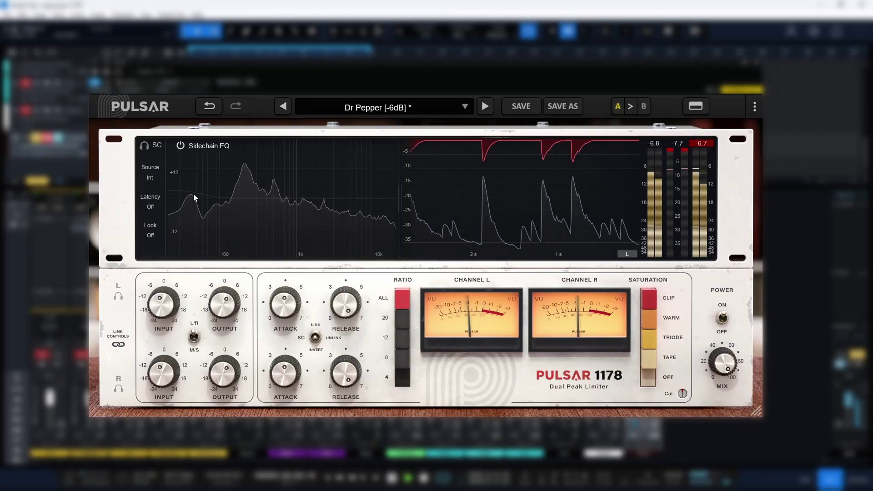
mouse_move(168, 235)
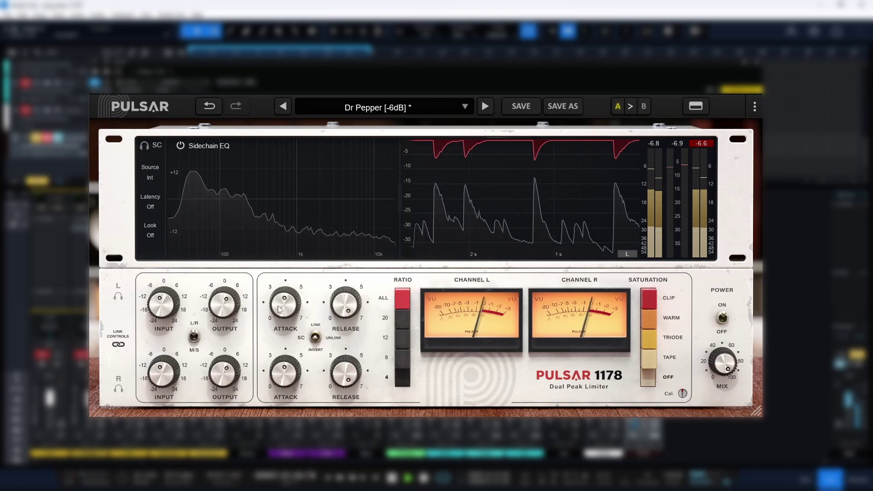
mouse_move(144, 248)
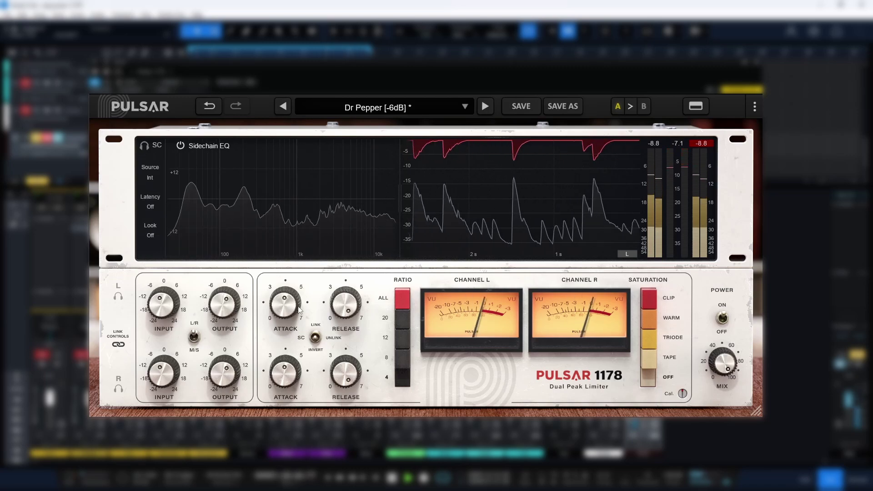
mouse_move(293, 311)
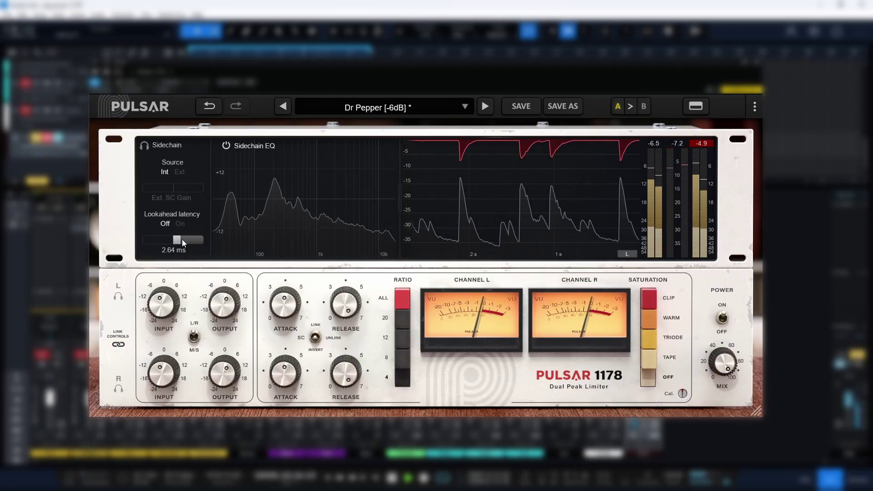
left_click_drag(186, 239, 209, 240)
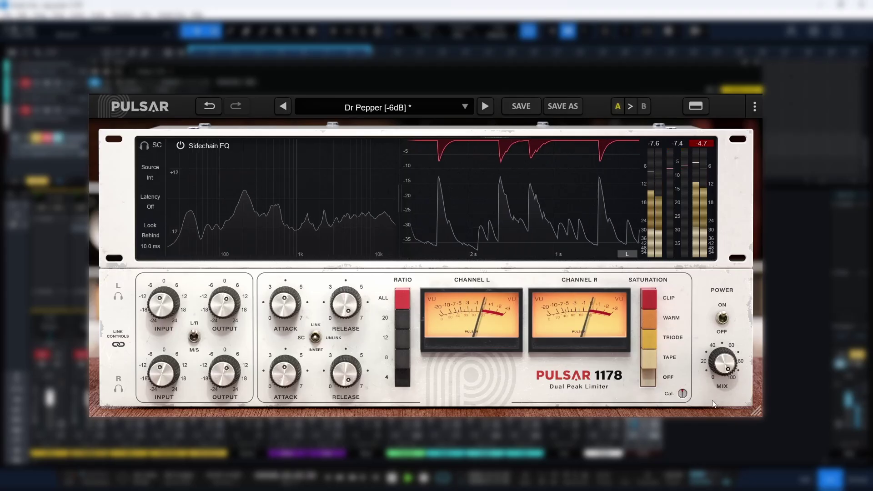
Raise the input to about +3.36 dB, adjust the attack and compare sidechain look-behind timings between 6.15 ms and 10.0 ms.
left_click_drag(170, 311, 171, 303)
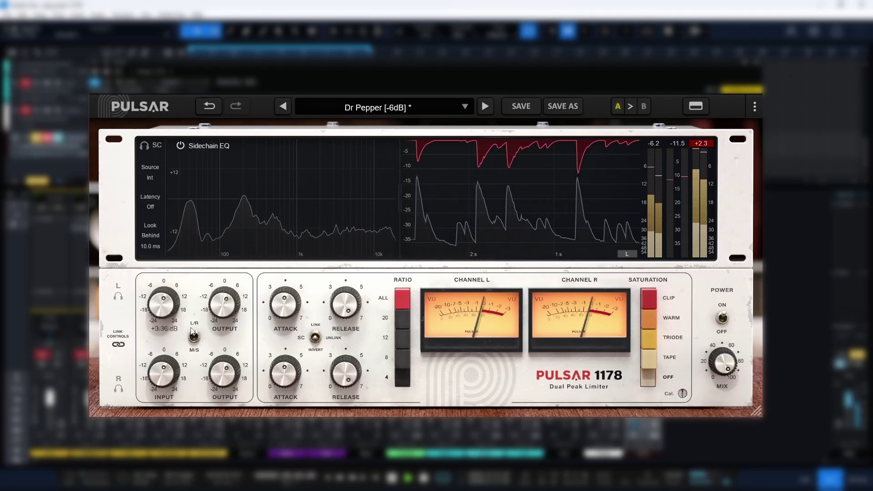
left_click_drag(275, 312, 291, 256)
mouse_move(154, 247)
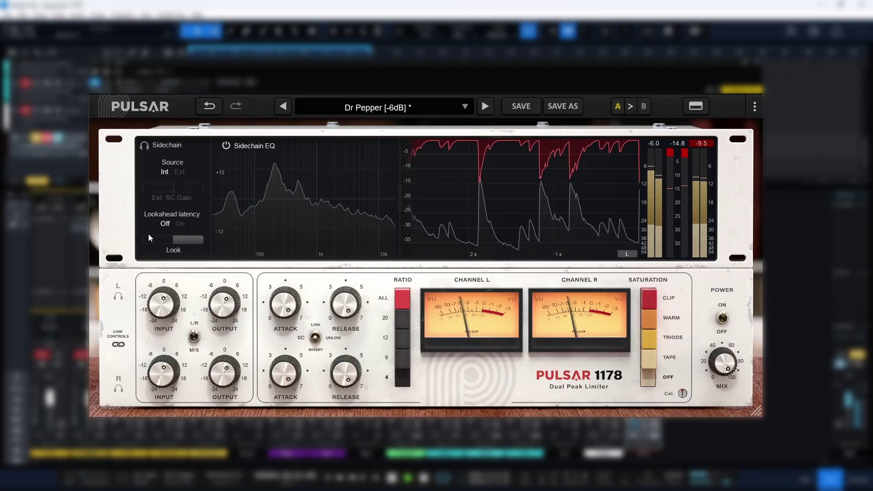
left_click_drag(173, 241, 195, 243)
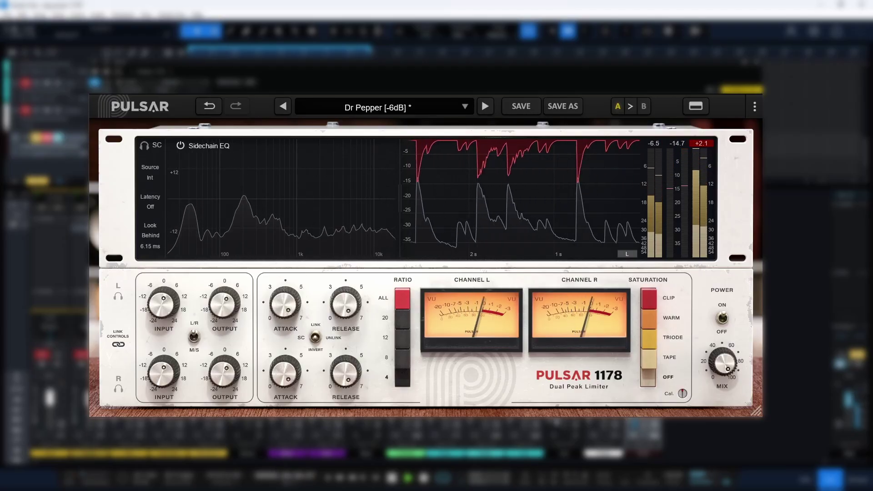
mouse_move(152, 243)
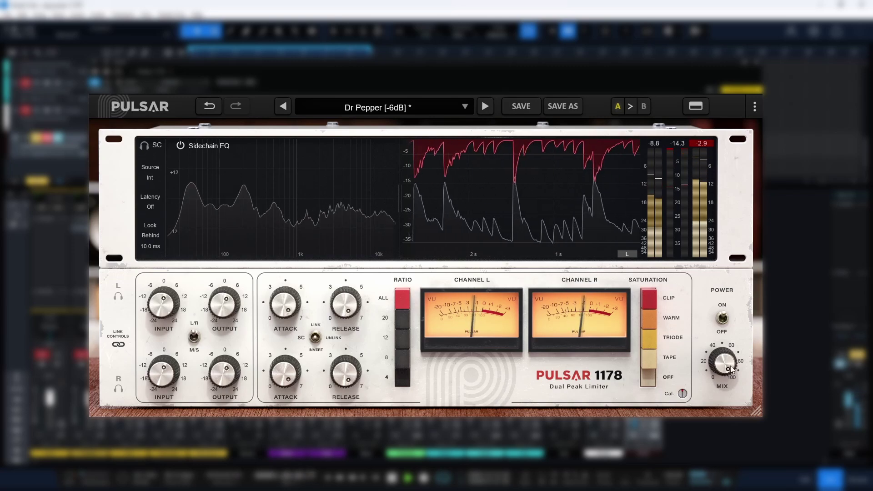
Compare parallel blends by lowering the mix to 40.0 % and restoring it to 100 %.
mouse_move(723, 367)
left_click_drag(725, 369, 727, 375)
left_click_drag(732, 405, 735, 361)
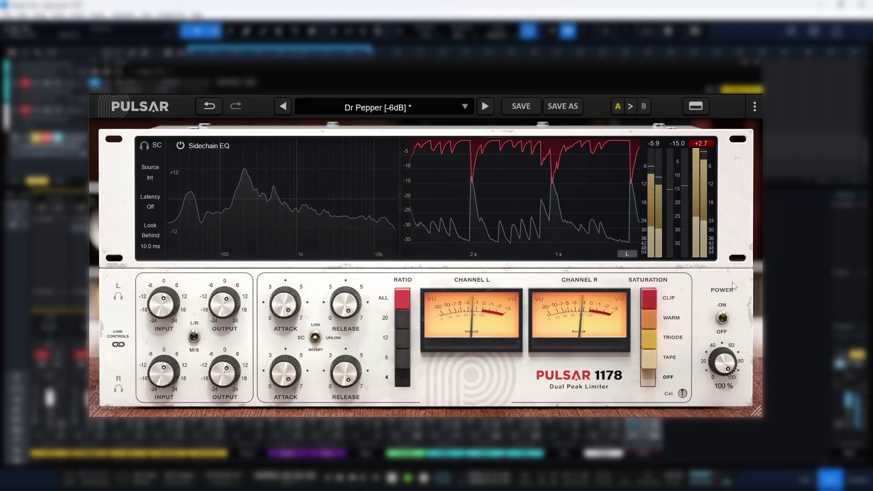
left_click_drag(736, 370, 738, 375)
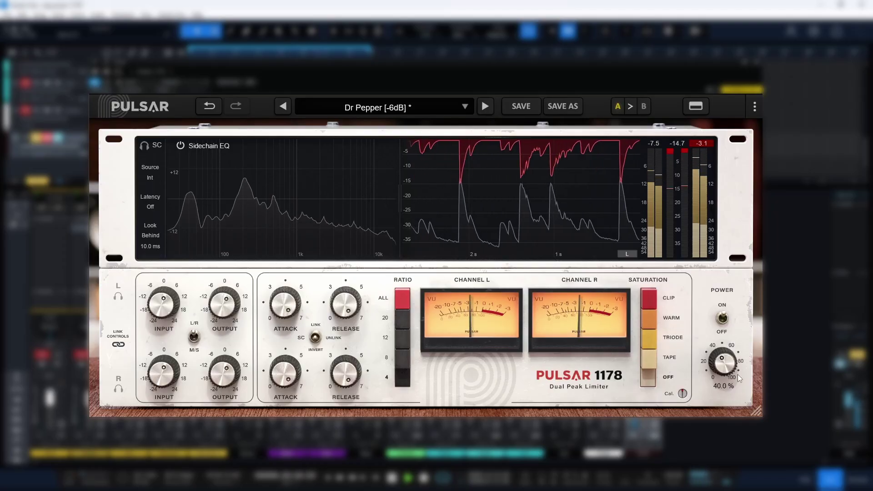
double_click(737, 375)
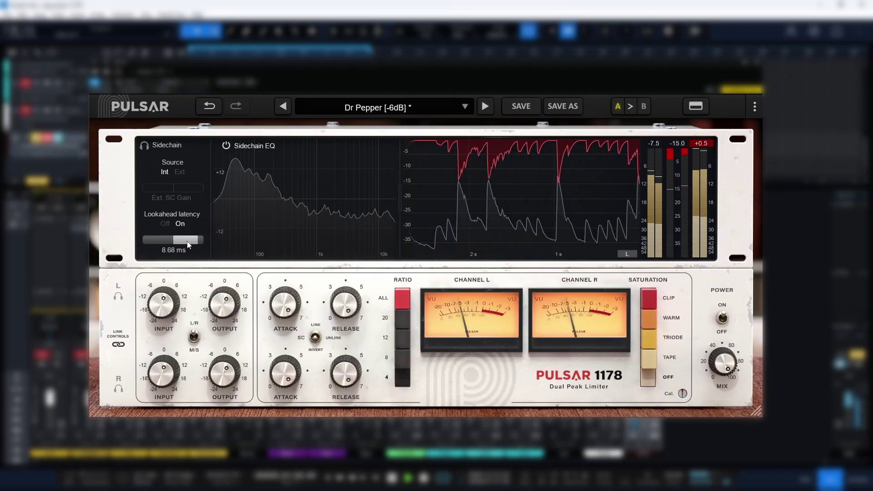
Sweep the sidechain timing to -20.0 ms look-ahead with lookahead latency on, and bring it back to about -2.42 ms.
left_click_drag(174, 243, 133, 246)
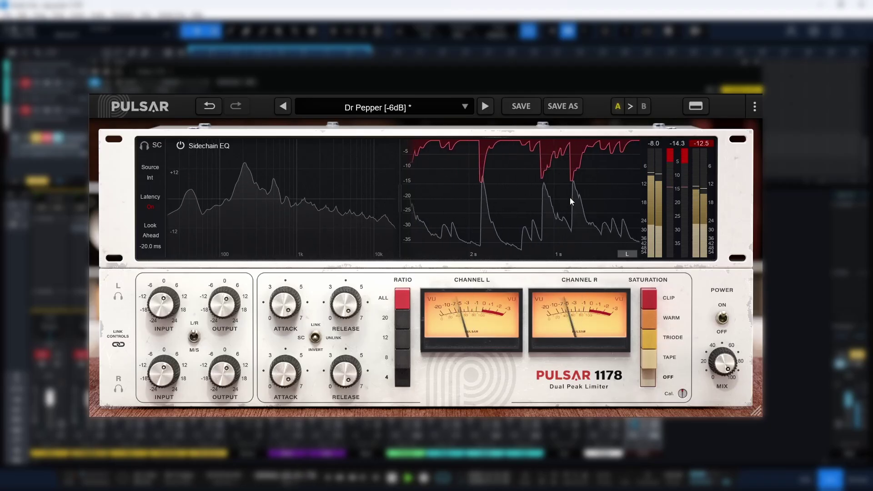
mouse_move(173, 246)
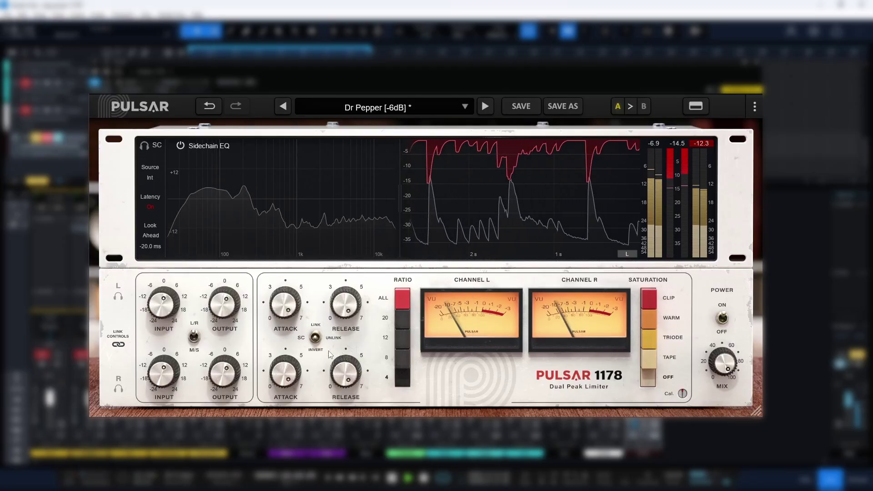
mouse_move(146, 249)
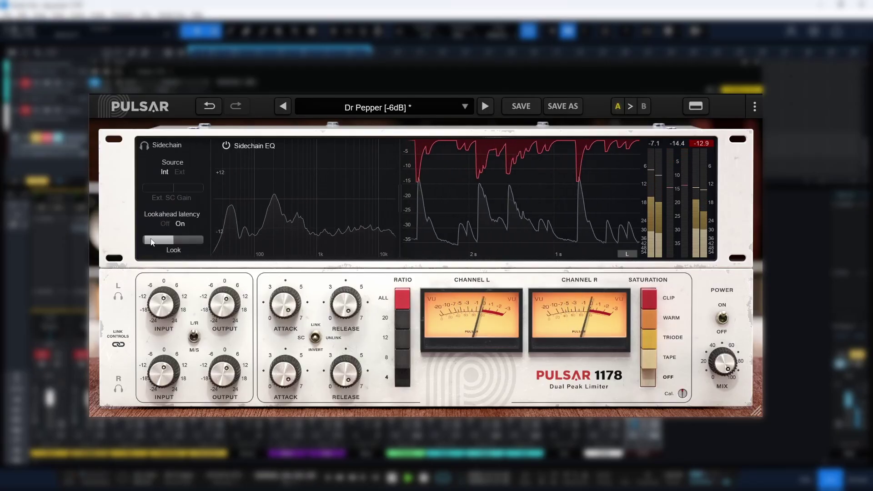
left_click_drag(169, 245, 178, 246)
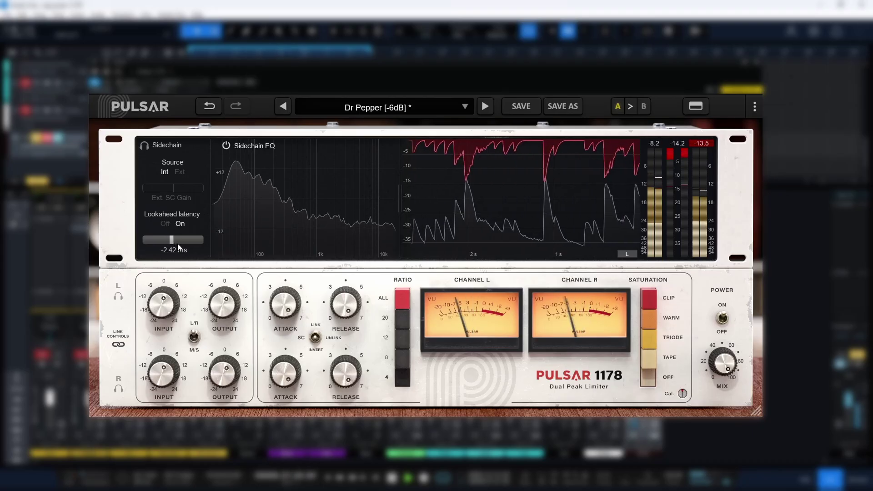
Set the attack to 0.00 and sweep the sidechain look timing again with lookahead latency on.
left_click_drag(298, 319, 185, 314)
mouse_move(147, 251)
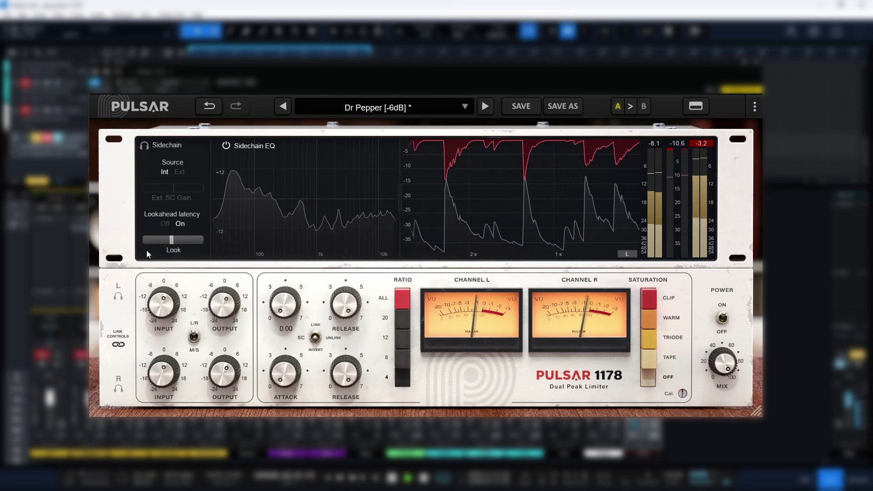
left_click_drag(165, 240, 145, 240)
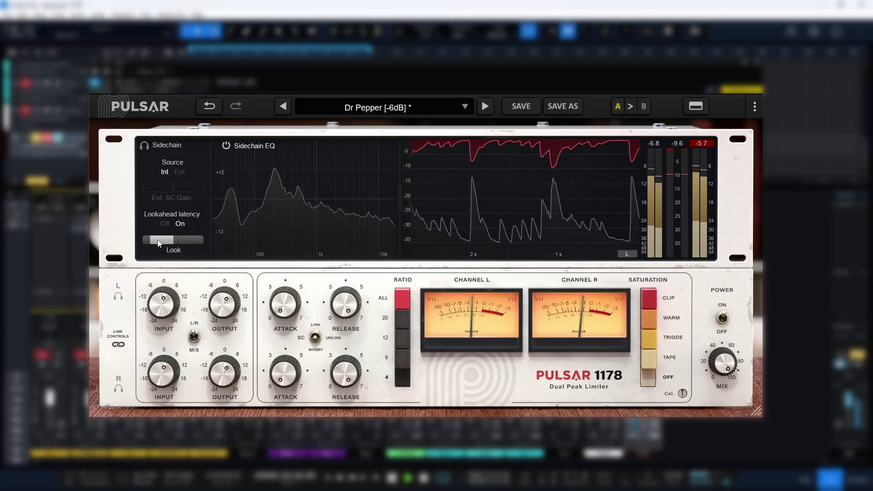
mouse_move(166, 245)
left_mouse_down()
mouse_move(181, 241)
mouse_move(152, 244)
left_mouse_up()
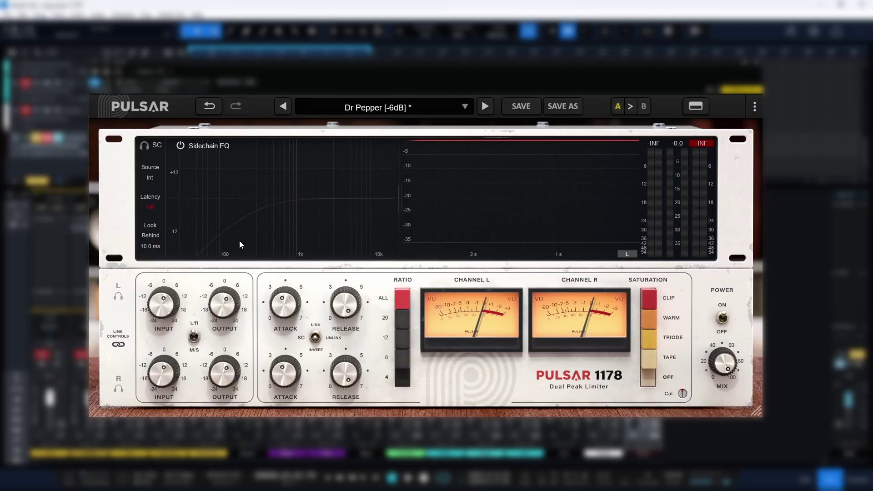
Restart playback to hear the 10.0 ms look-behind timing and try a lower mix blend.
mouse_move(143, 247)
key("space")
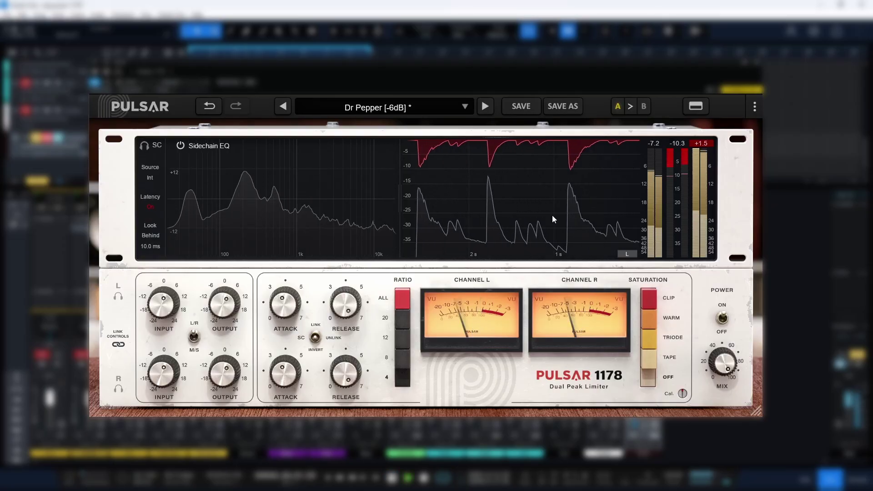
left_click_drag(732, 365, 733, 407)
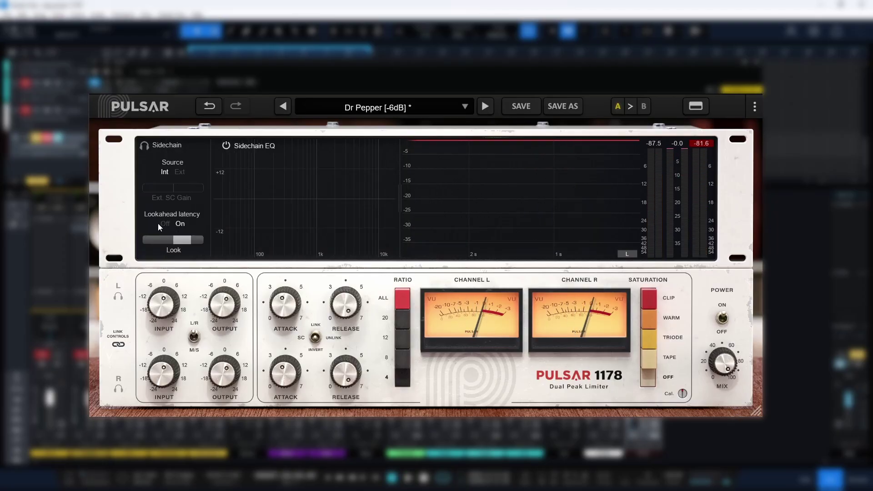
Turn lookahead latency off and try the external sidechain source before switching back to the internal one.
left_click(163, 225)
mouse_move(190, 245)
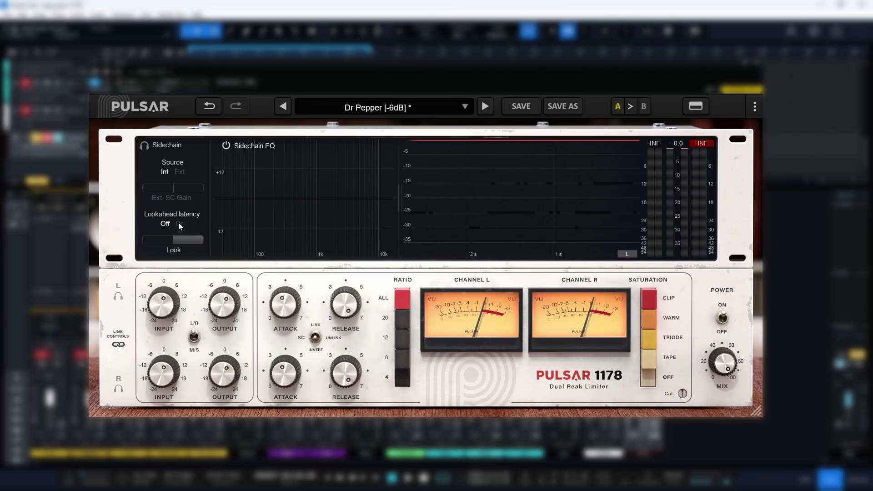
left_click(180, 173)
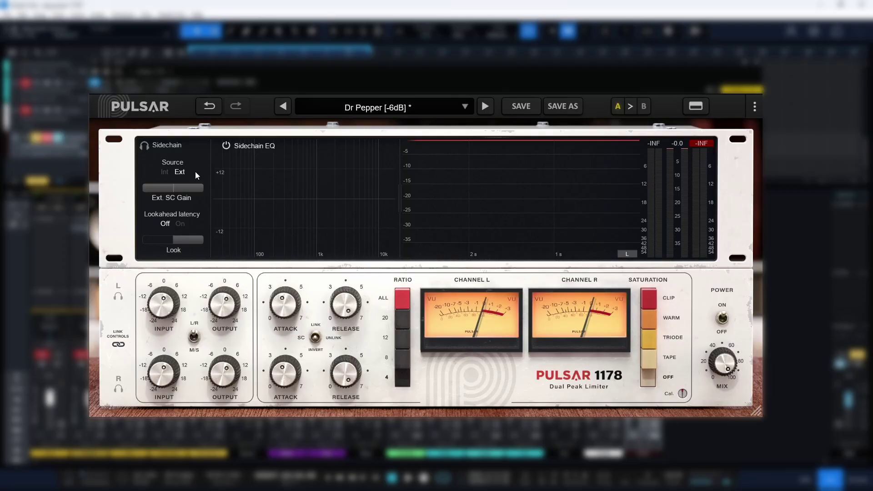
left_click(165, 173)
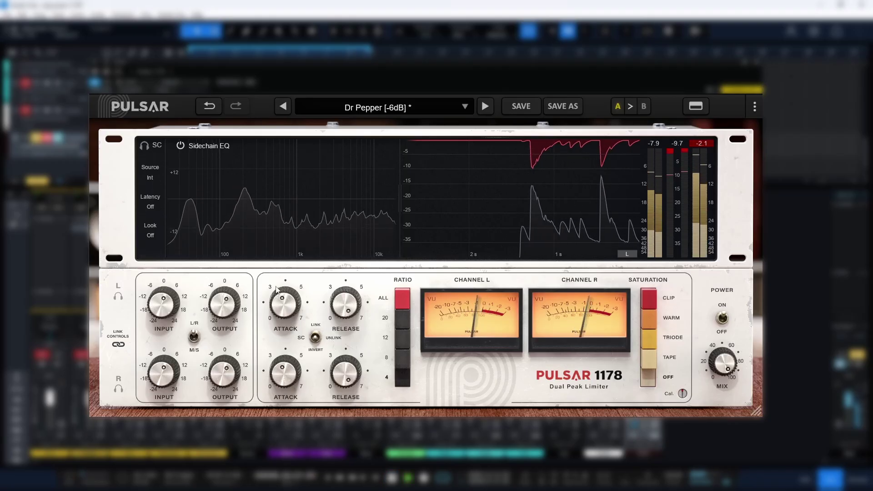
Set the attack to about 3.97 and the release to 7.00, and readjust the output level.
left_click_drag(278, 311, 278, 307)
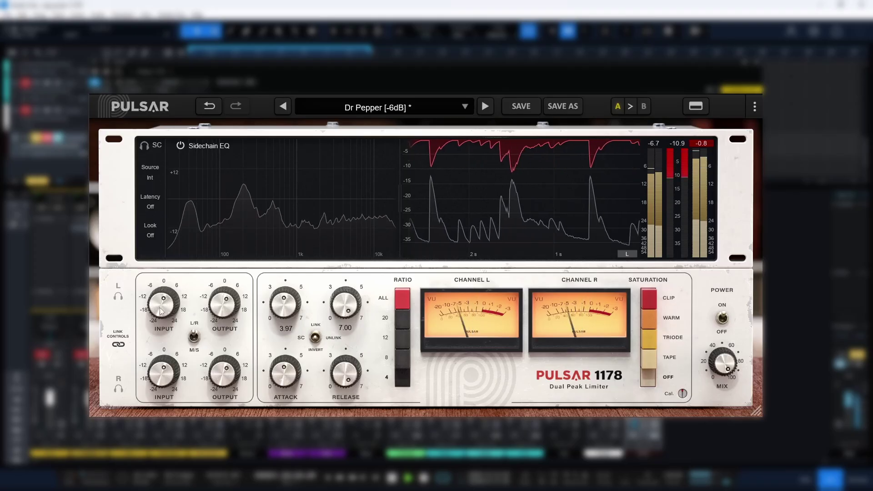
left_click_drag(231, 310, 234, 321)
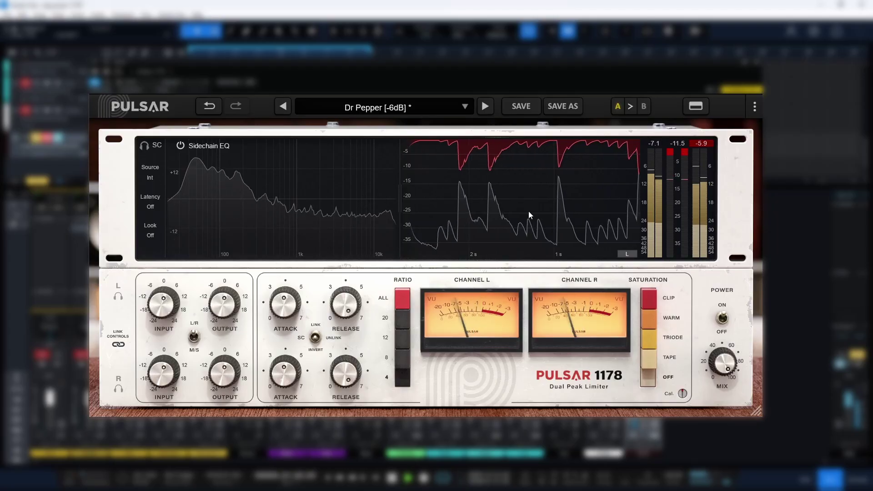
Switch the gain reduction graph to the LR-2 view and raise the input to about +6.72 dB.
left_click(628, 254)
left_click(627, 254)
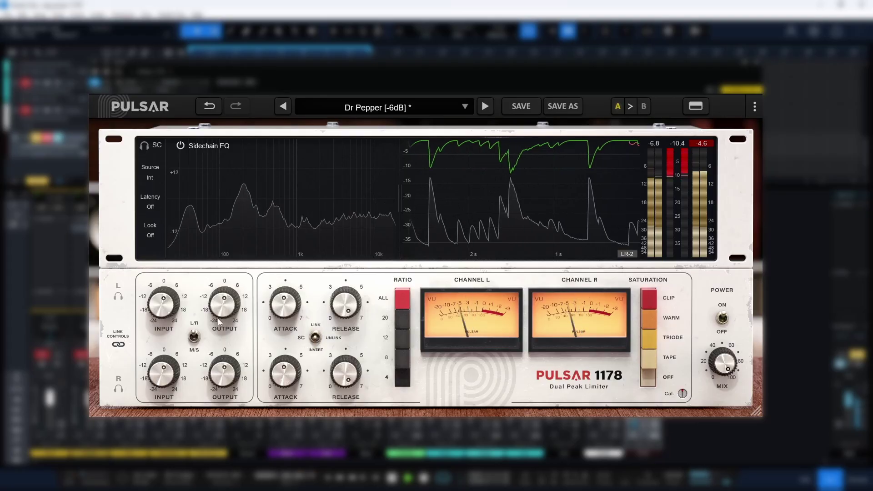
left_click_drag(173, 305, 196, 327)
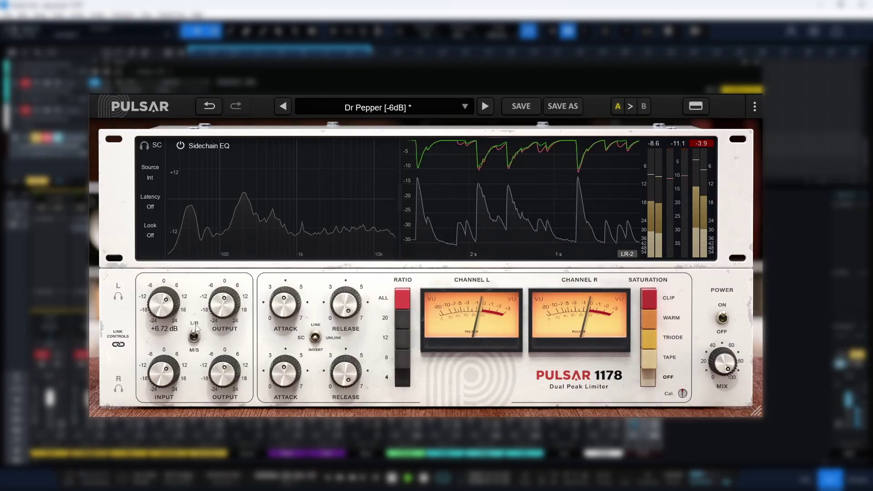
scroll(159, 301, "up", 3)
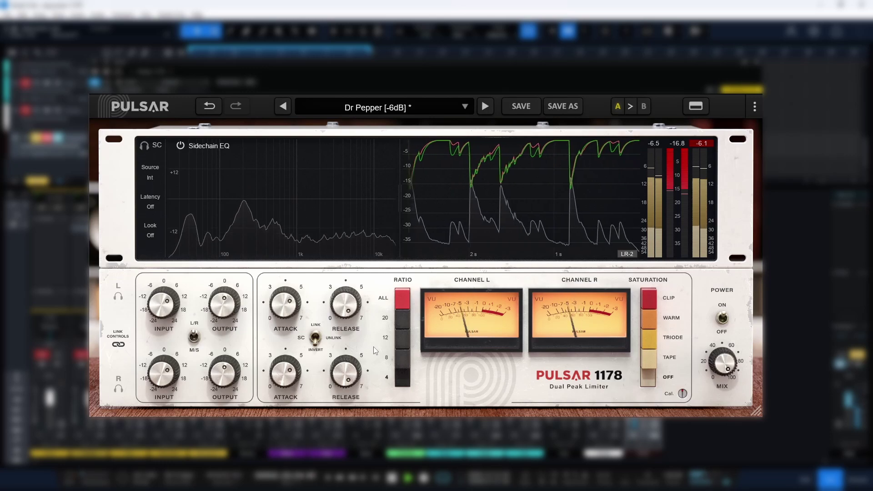
Switch the limiter to M/S mode with the sidechain and channel controls unlinked, and stop playback.
left_click(194, 337)
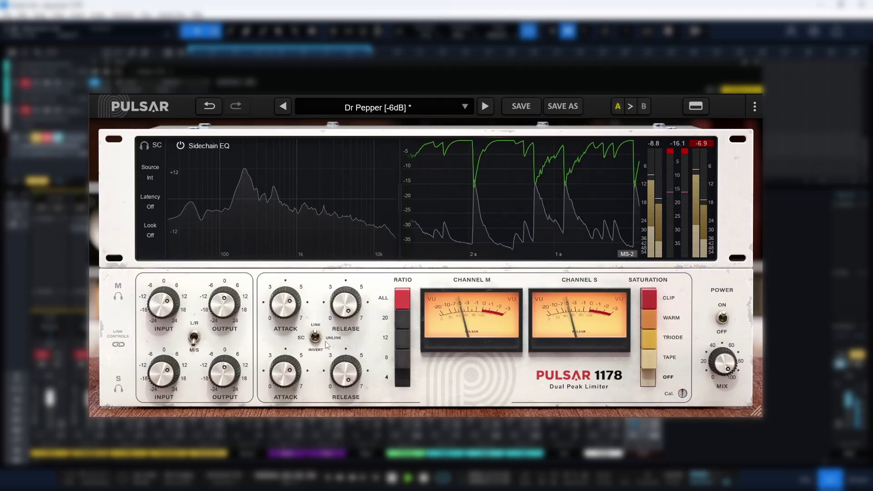
left_click(313, 341)
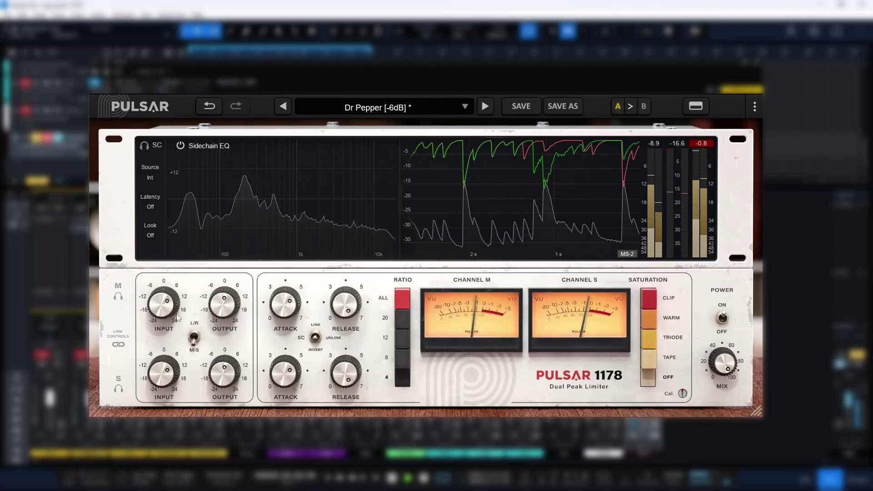
left_click(120, 345)
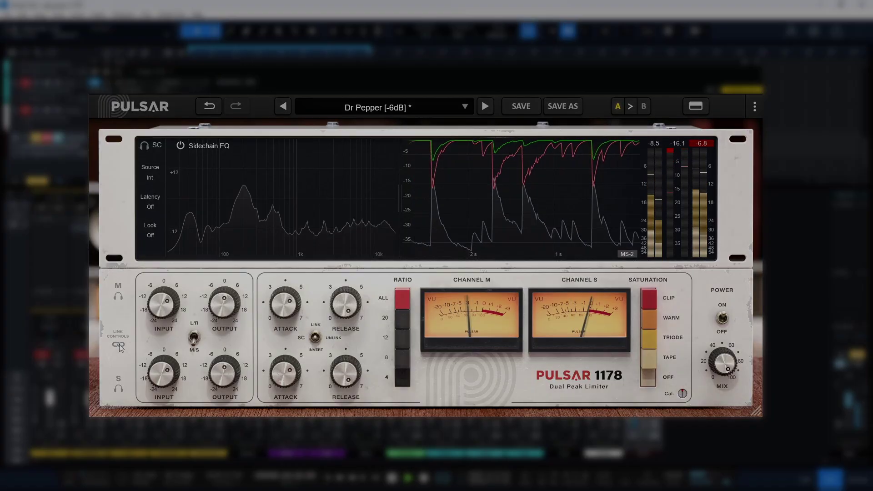
key("space")
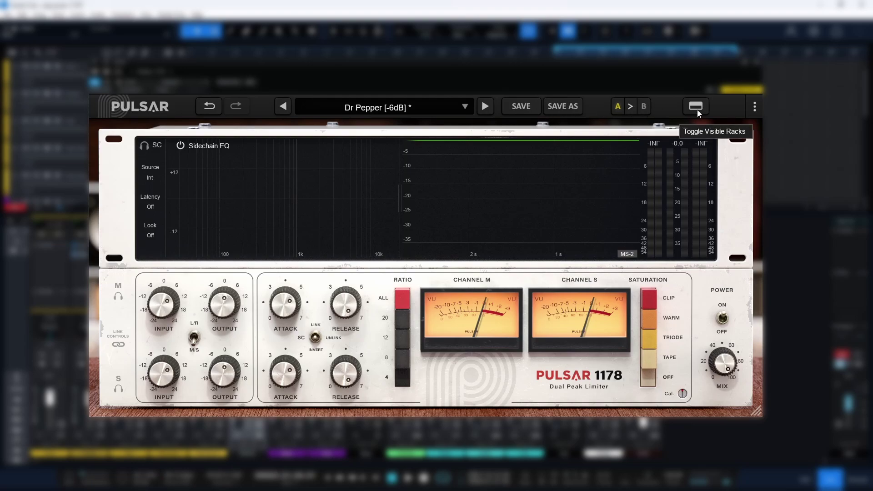
Review the realtime and offline oversampling options and toggle the help balloons setting.
left_click(755, 108)
mouse_move(722, 130)
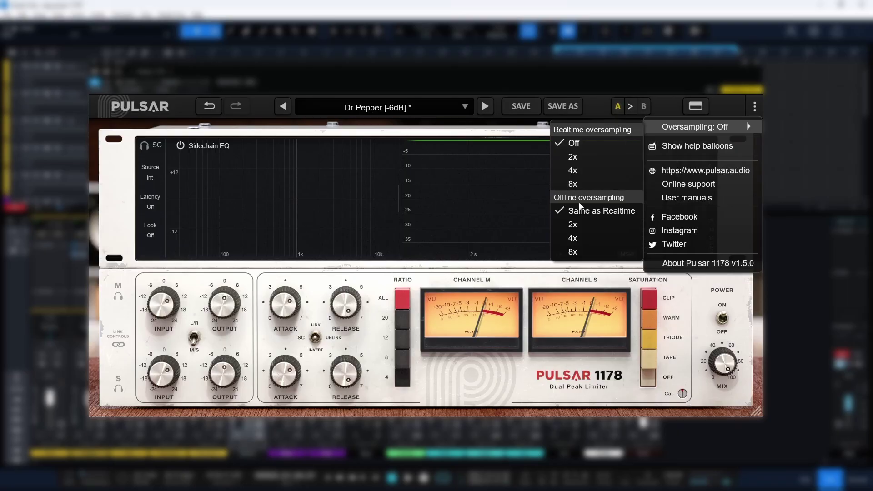
left_click(696, 144)
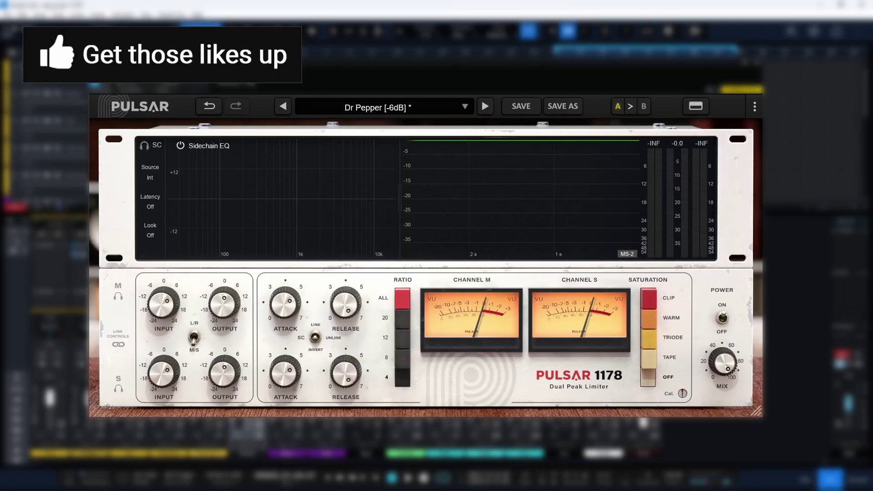